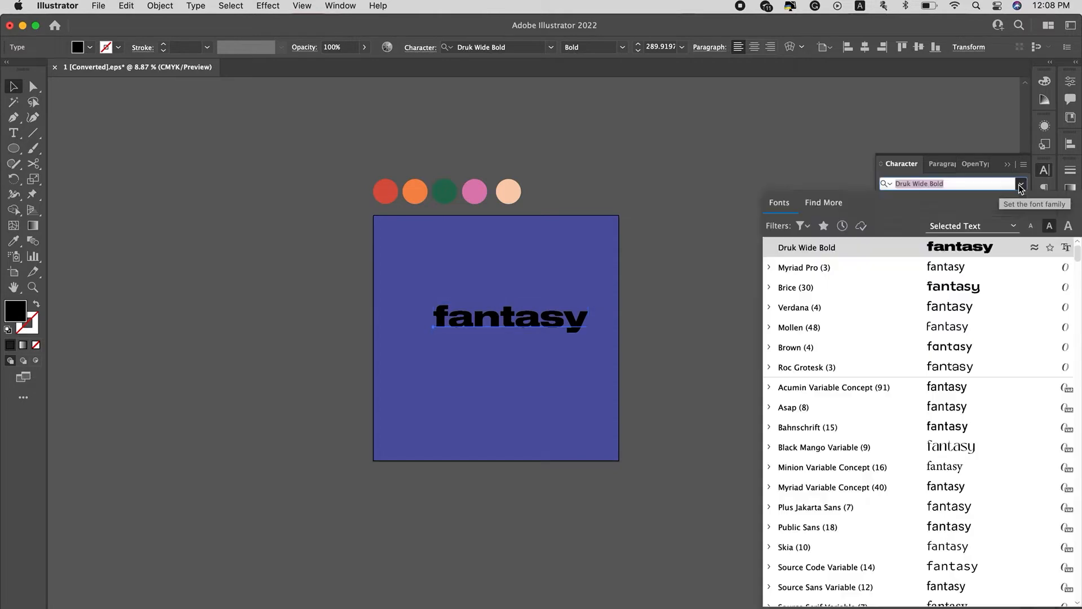
Step: Set the word "fantasy" in the BoldenVan font with All Caps and enlarge it to about 449.69 pt
scroll(985, 336, down, 10)
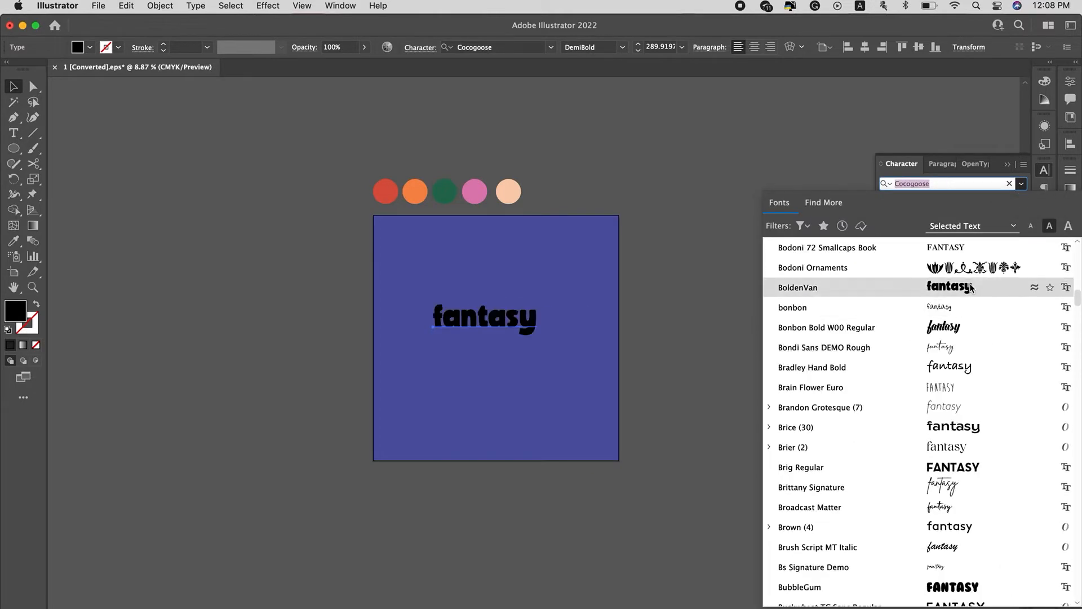
click(968, 288)
drag(540, 339, 566, 345)
click(888, 295)
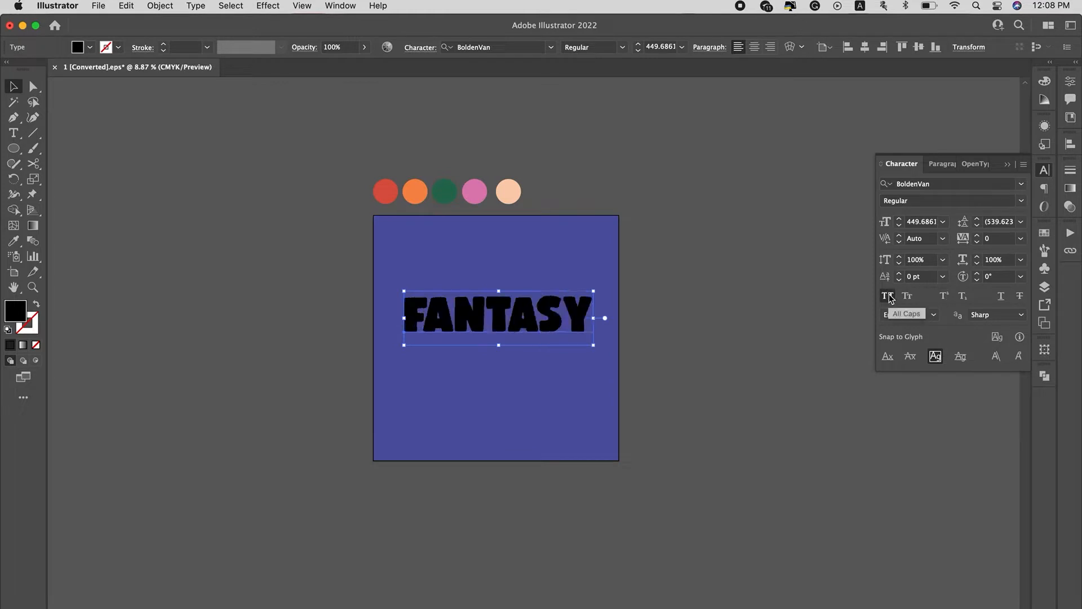
Step: Color the letter F red by sampling the red palette circle with the Eyedropper
double_click(428, 308)
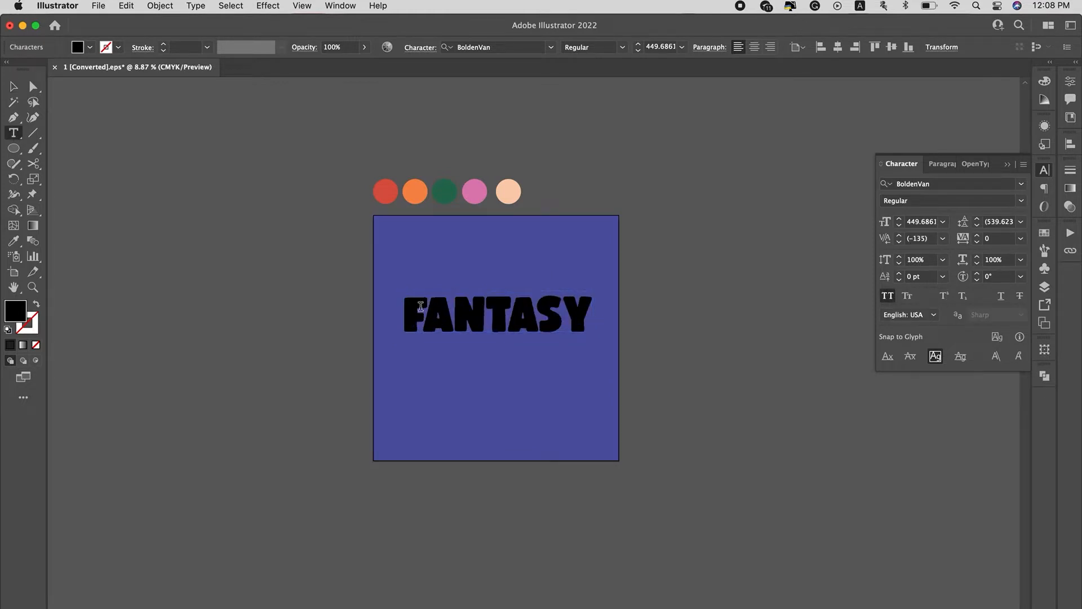
key(shift+Left)
click(14, 241)
click(387, 204)
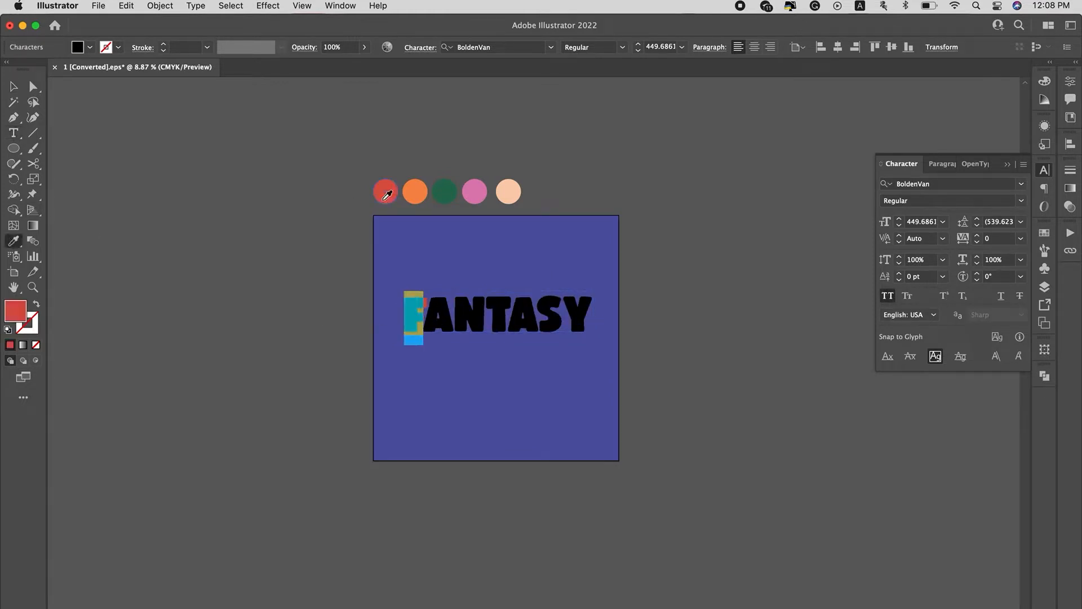
click(14, 86)
Step: Color the first letter A orange by sampling the orange palette circle
click(461, 316)
double_click(461, 315)
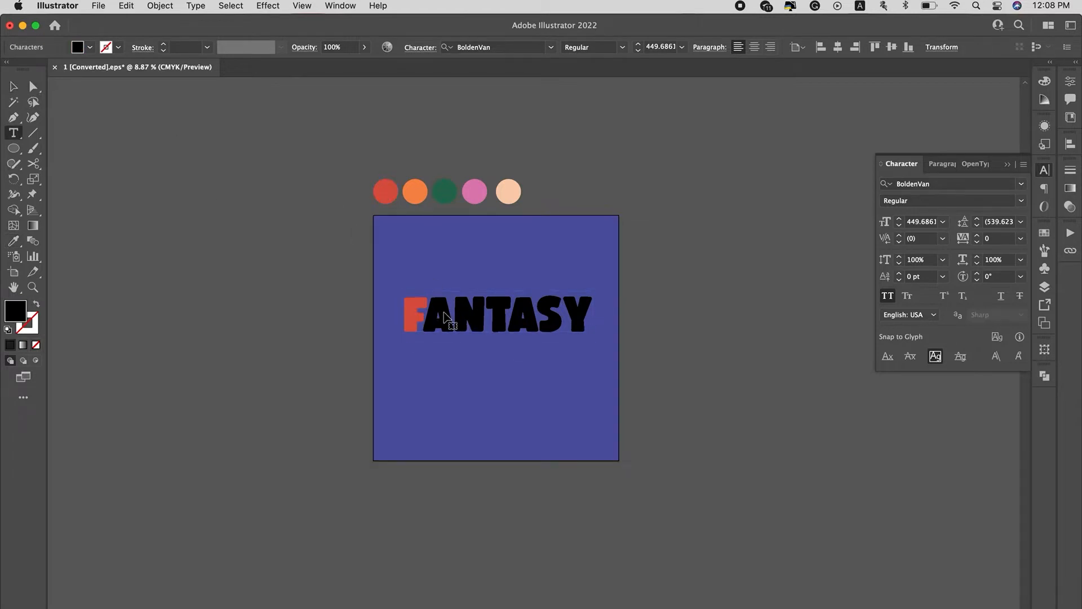
key(shift+Left)
click(13, 241)
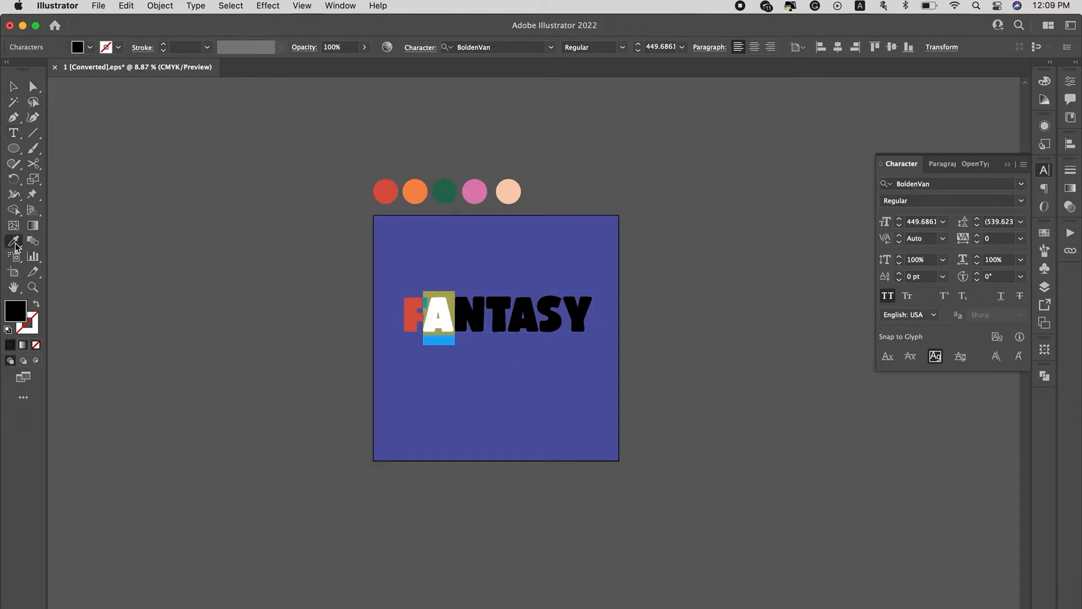
click(422, 193)
click(13, 91)
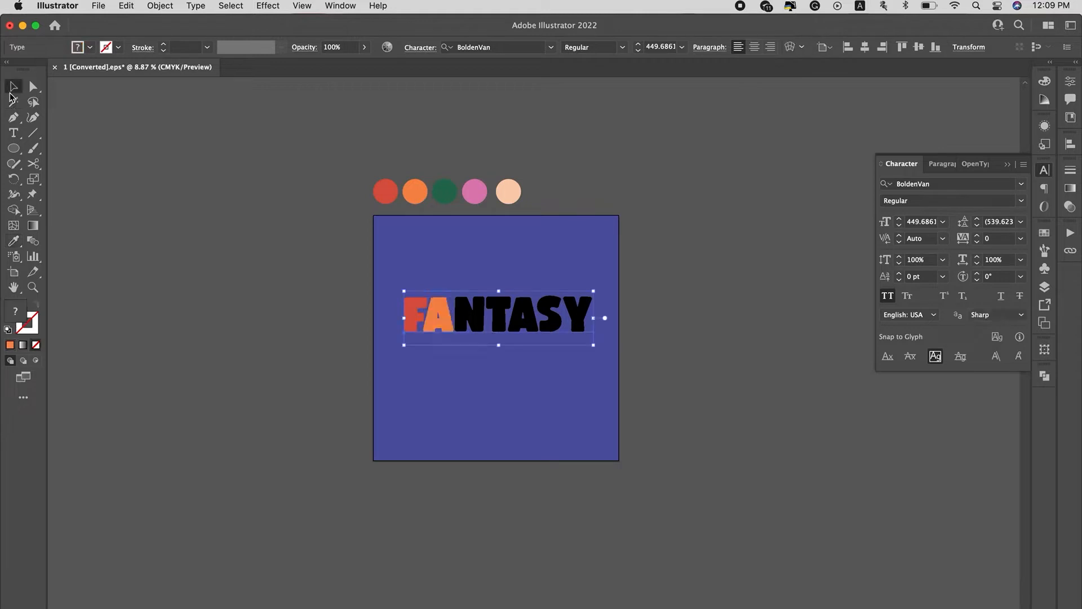
Step: Color the letter N pink by sampling the pink palette circle
double_click(464, 318)
key(shift+Right)
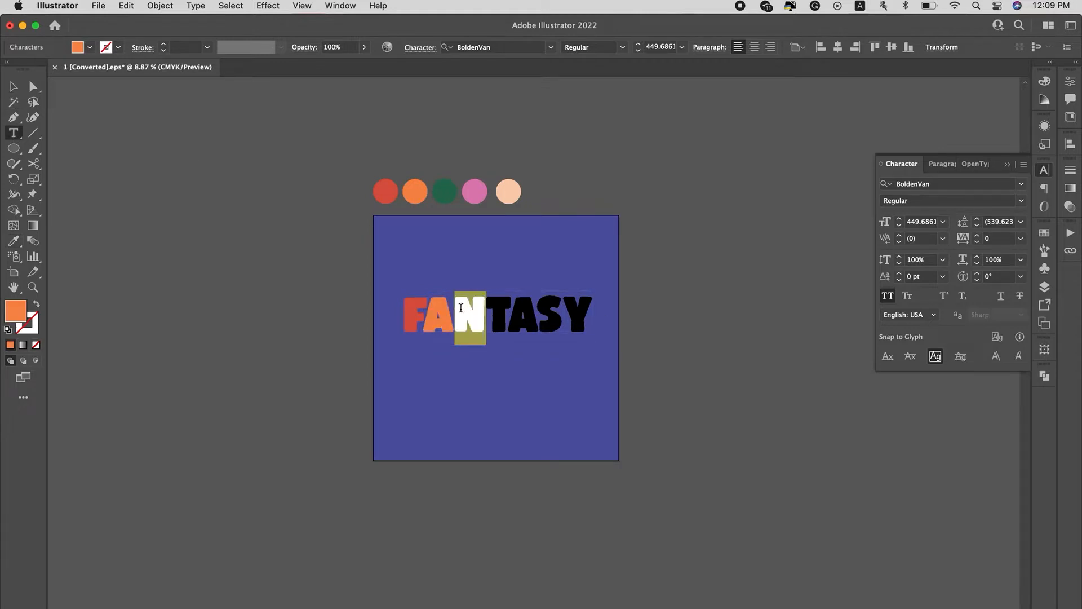
click(14, 240)
click(477, 191)
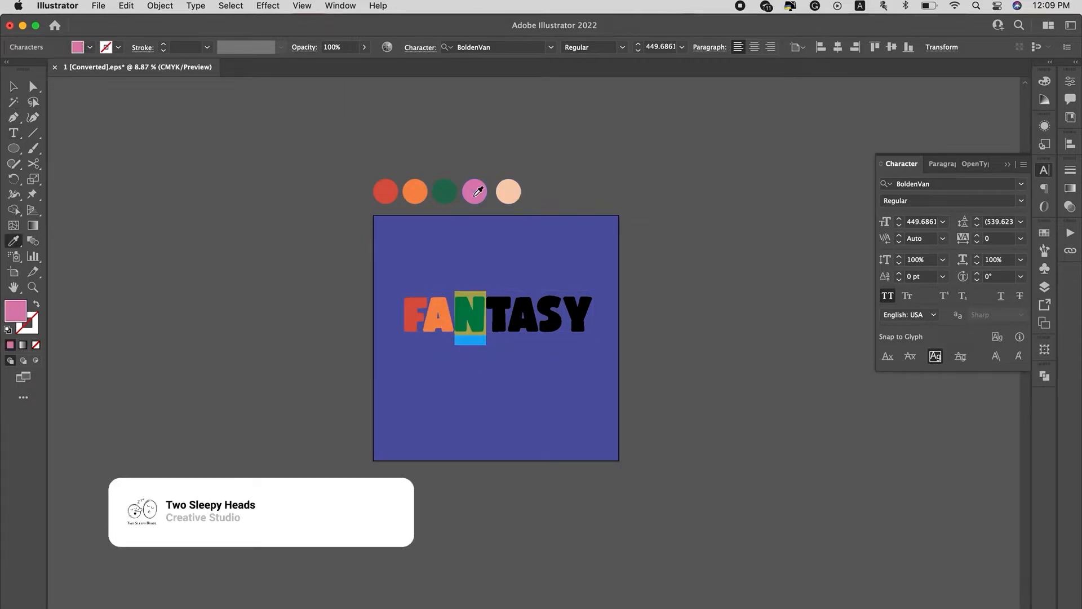
click(13, 88)
Step: Color the letter T green by sampling the green palette circle
double_click(496, 316)
key(shift+Right)
click(13, 240)
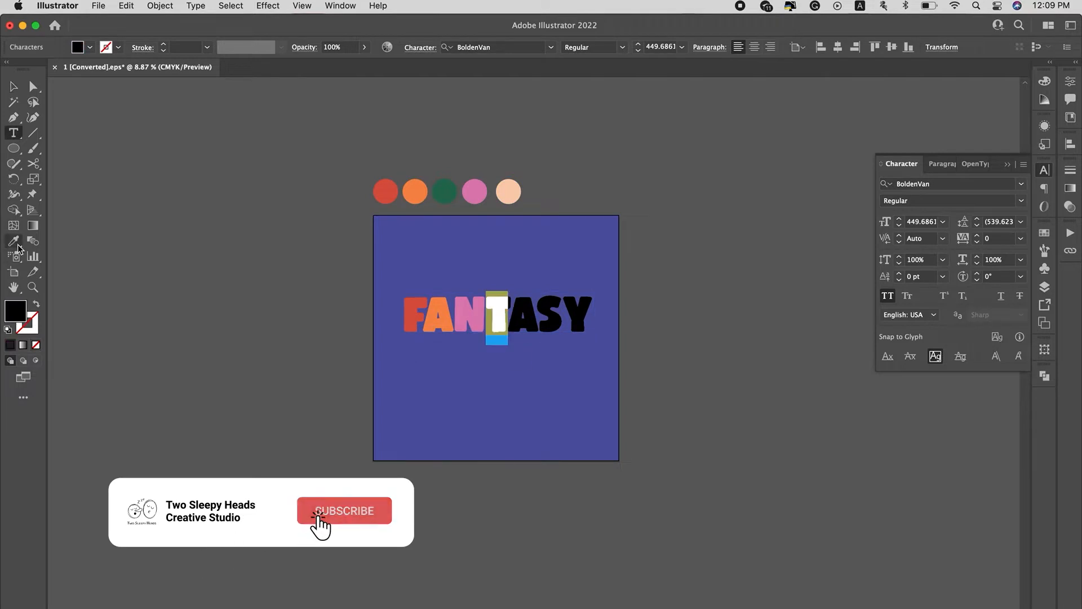
click(444, 191)
click(13, 88)
Step: Color the second letter A orange by sampling the orange palette circle
double_click(518, 321)
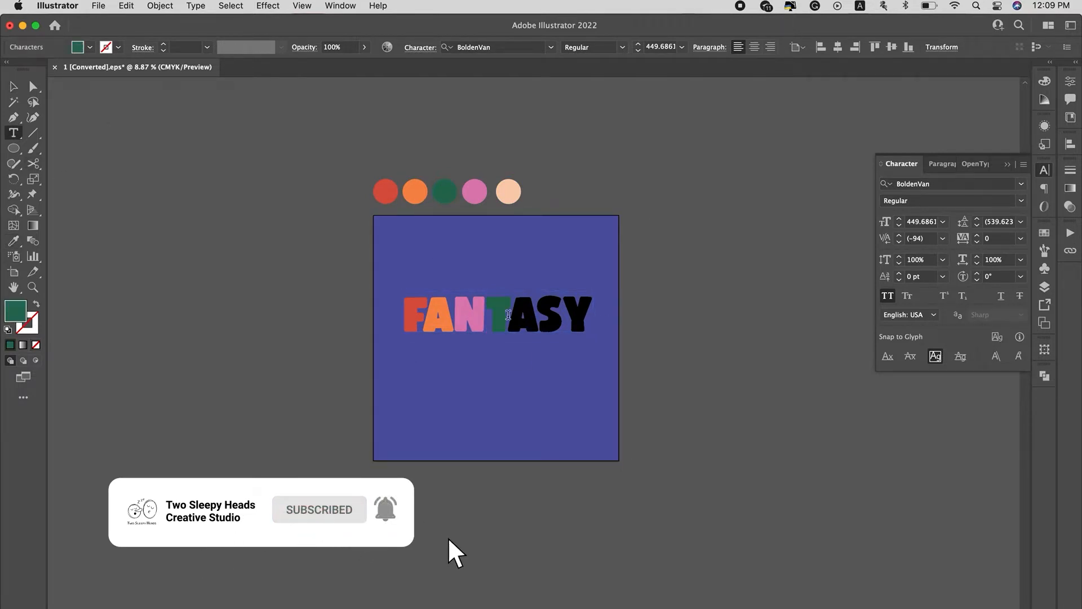
drag(509, 317, 538, 317)
click(13, 241)
click(415, 192)
click(13, 88)
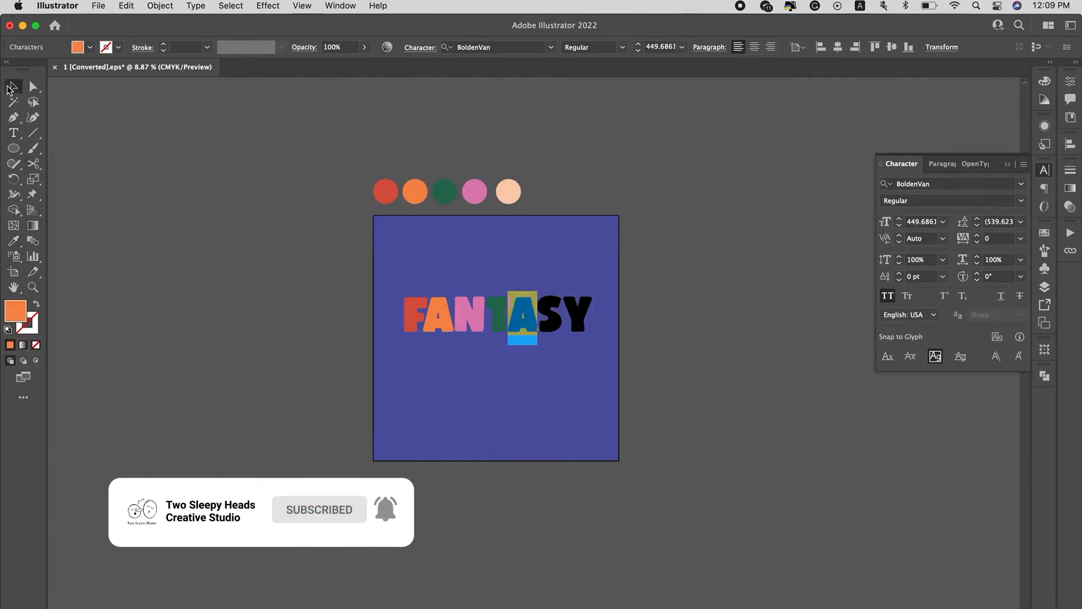
Step: Color the letter S red by sampling the red palette circle
double_click(551, 312)
click(550, 309)
drag(538, 311, 563, 312)
click(13, 241)
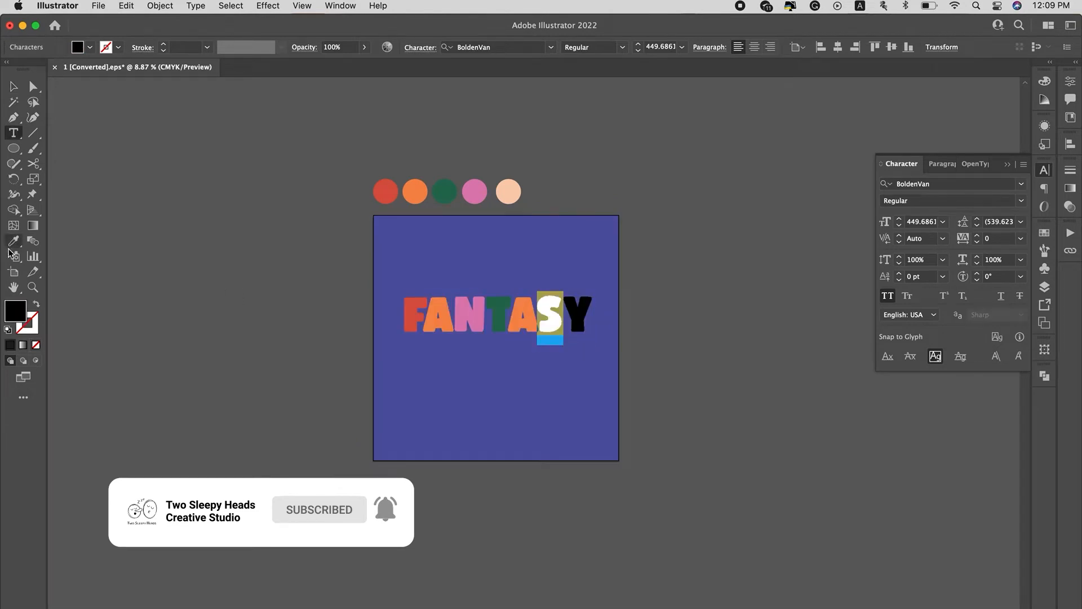
click(385, 192)
click(13, 88)
Step: Color the letter Y peach by sampling the peach palette circle
double_click(575, 312)
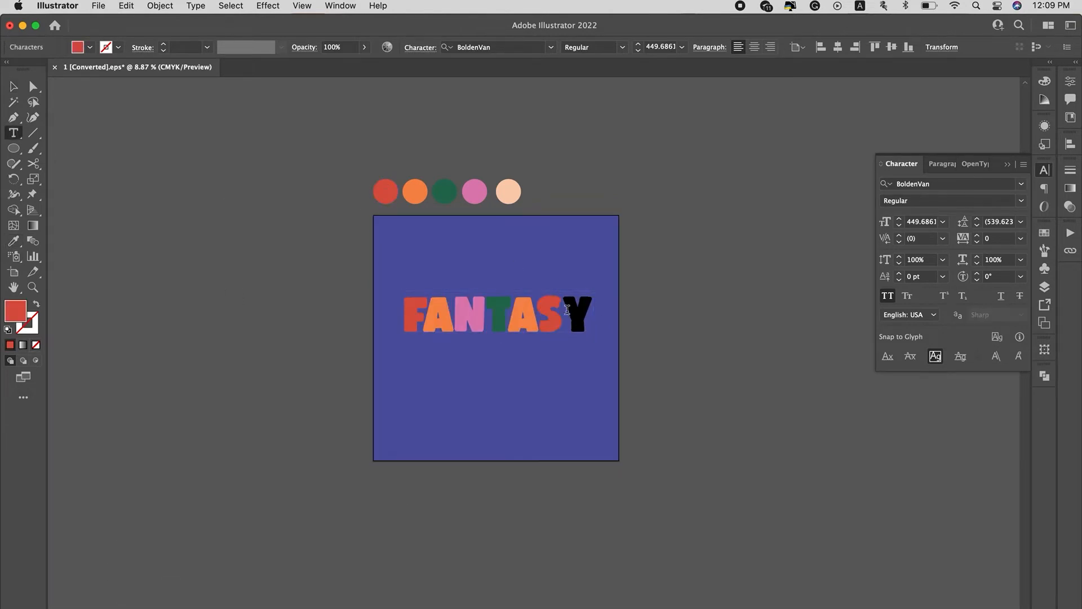
drag(564, 312, 594, 311)
click(14, 240)
click(509, 191)
key(v)
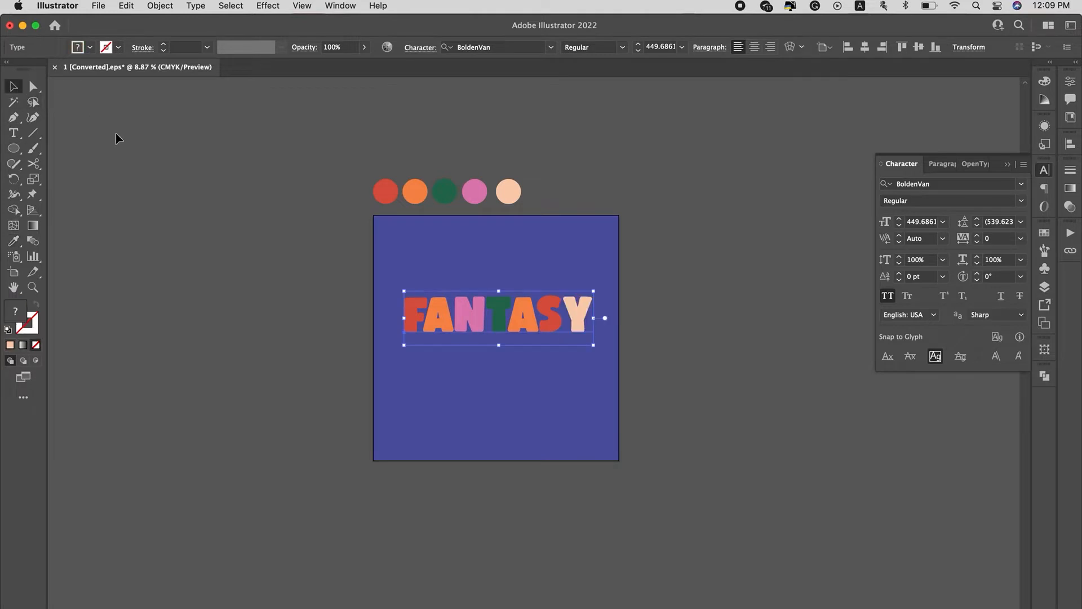
Step: Center the FANTASY text on the blue square and apply the 3D Inflate effect to it
click(705, 282)
click(547, 340)
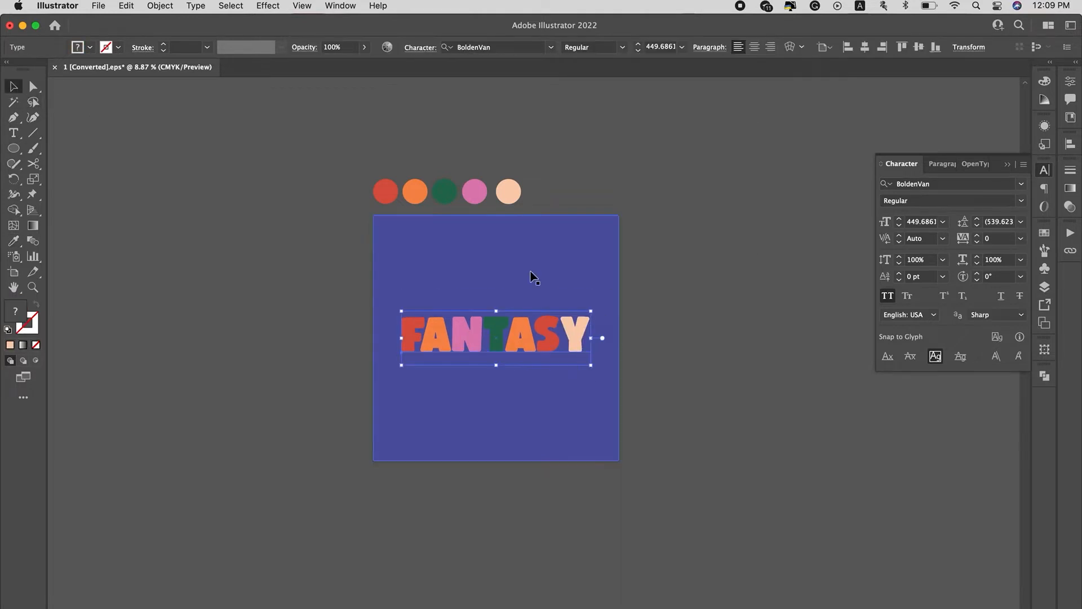
click(265, 5)
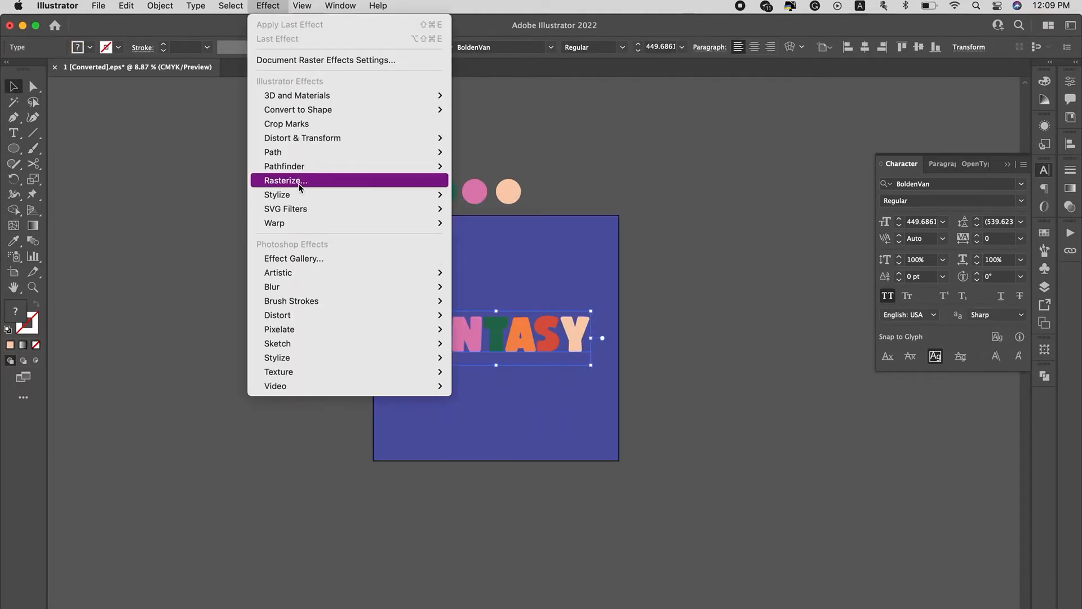
mouse_move(323, 102)
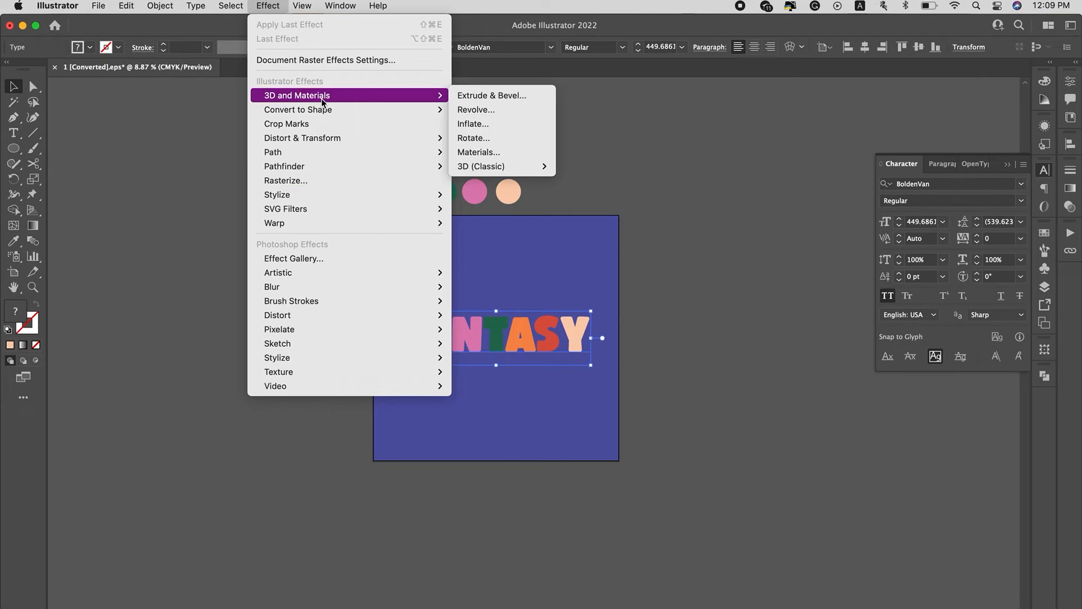
click(475, 125)
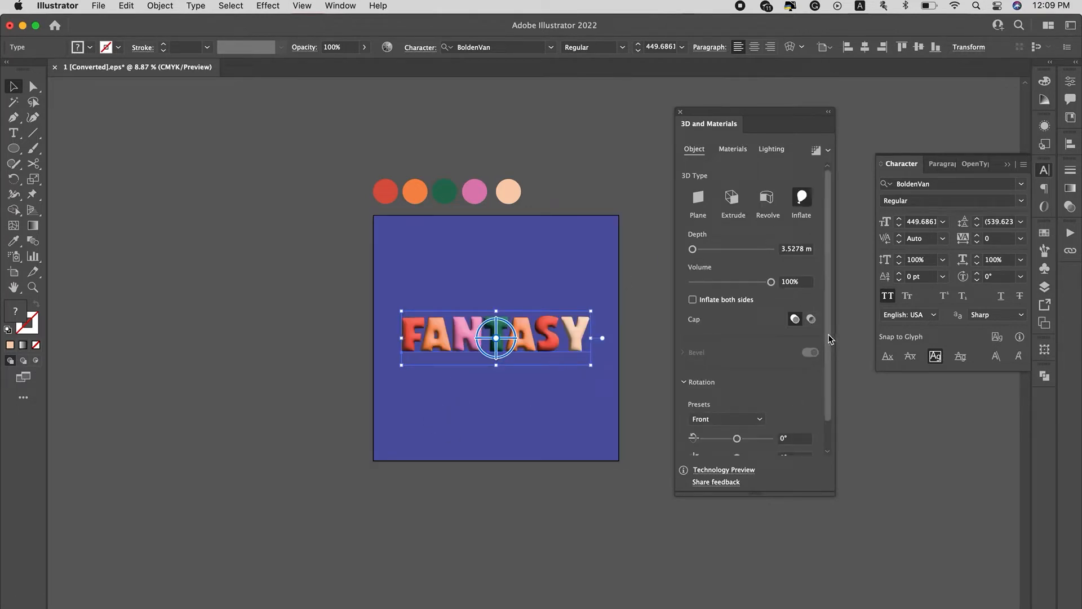
Step: Try the Isometric Top and Isometric Left rotation presets on the inflated text
scroll(827, 334, down, 2)
click(749, 388)
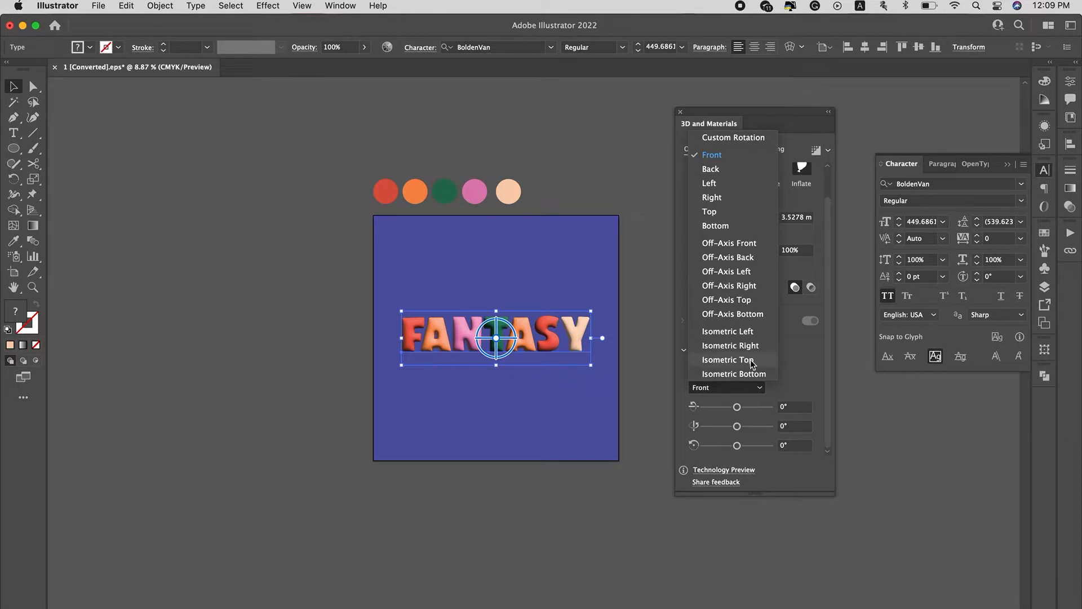
click(757, 360)
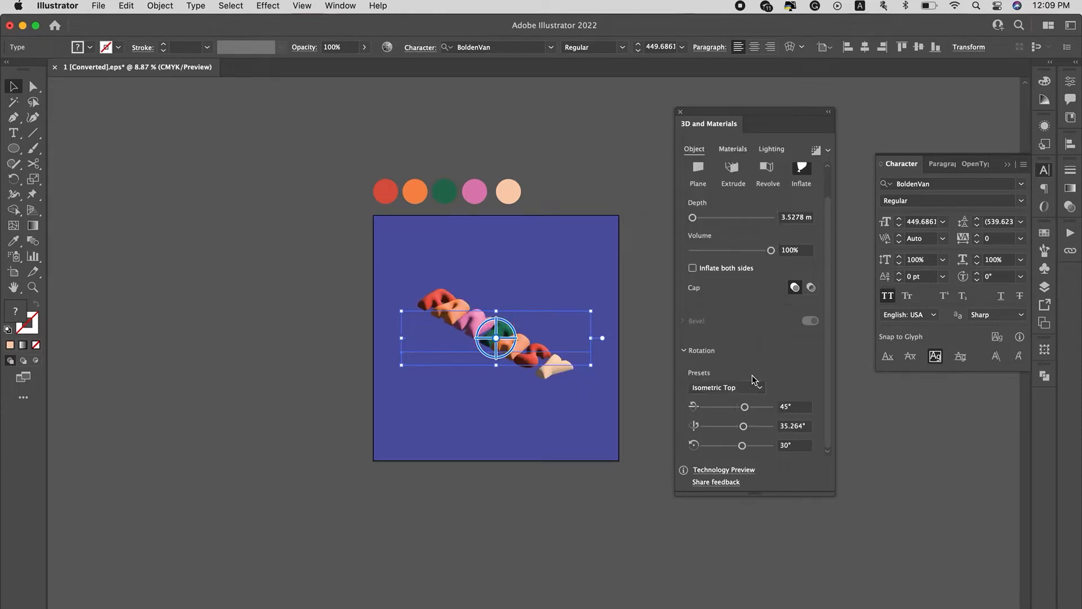
click(750, 388)
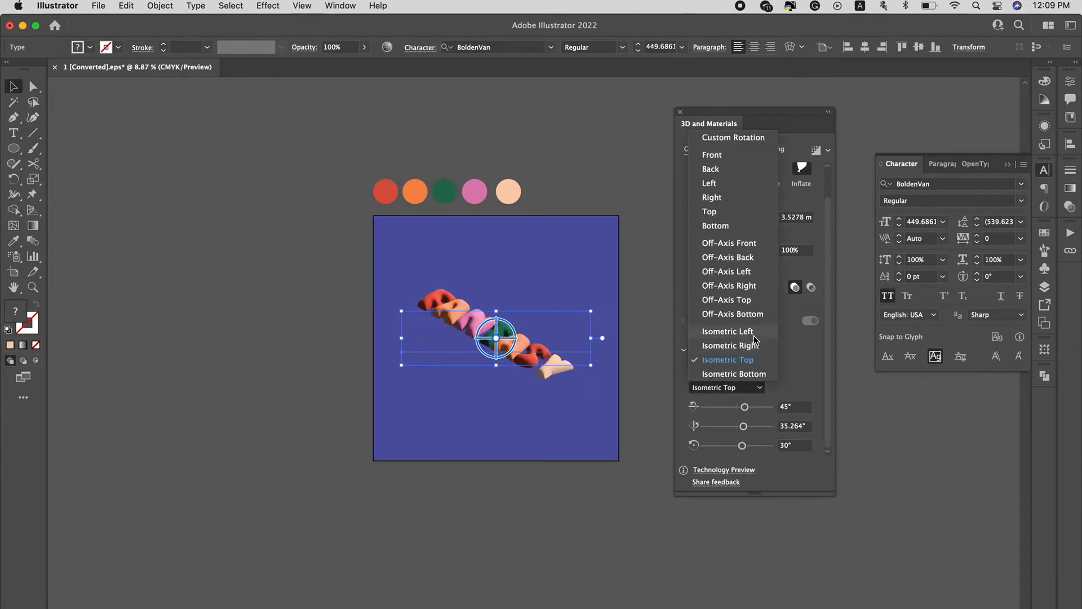
click(755, 334)
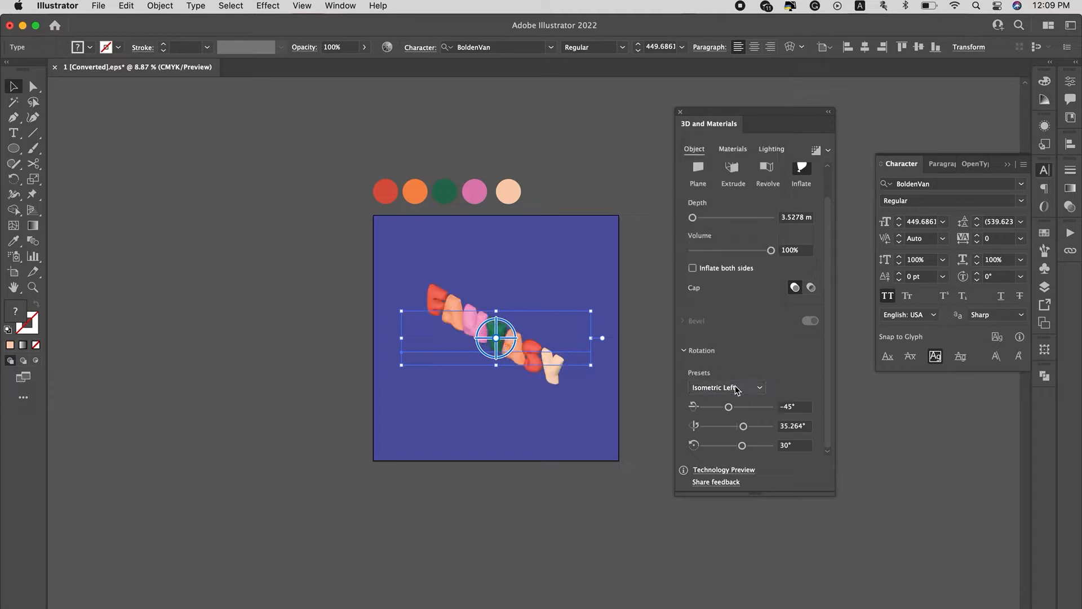
Step: Apply the Isometric Right rotation preset, and refine the text's X, Y and Z rotation to -27°, -36° and -16°
click(737, 389)
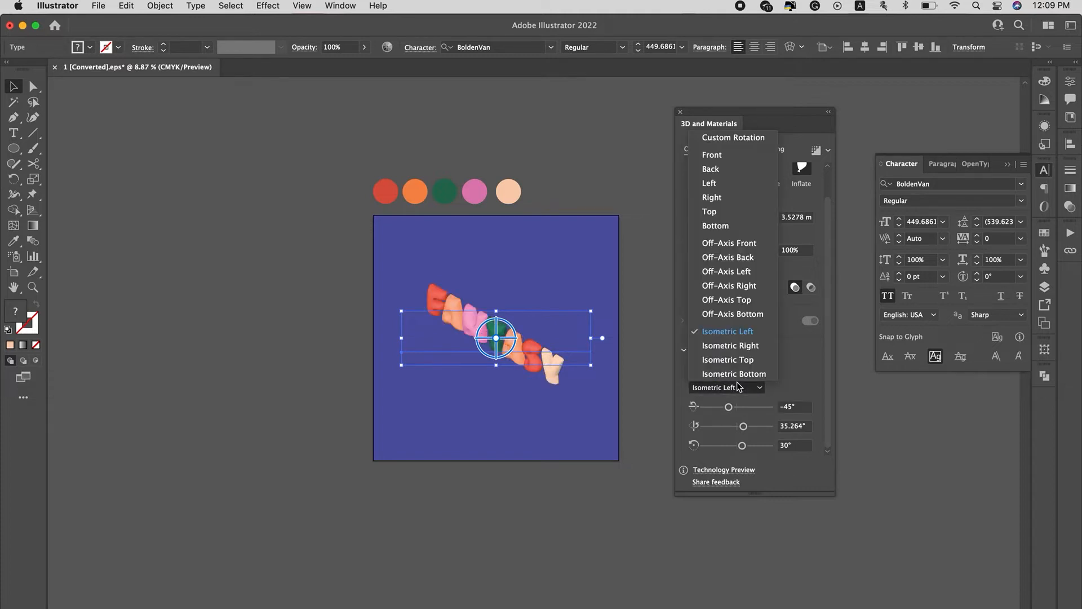
click(747, 347)
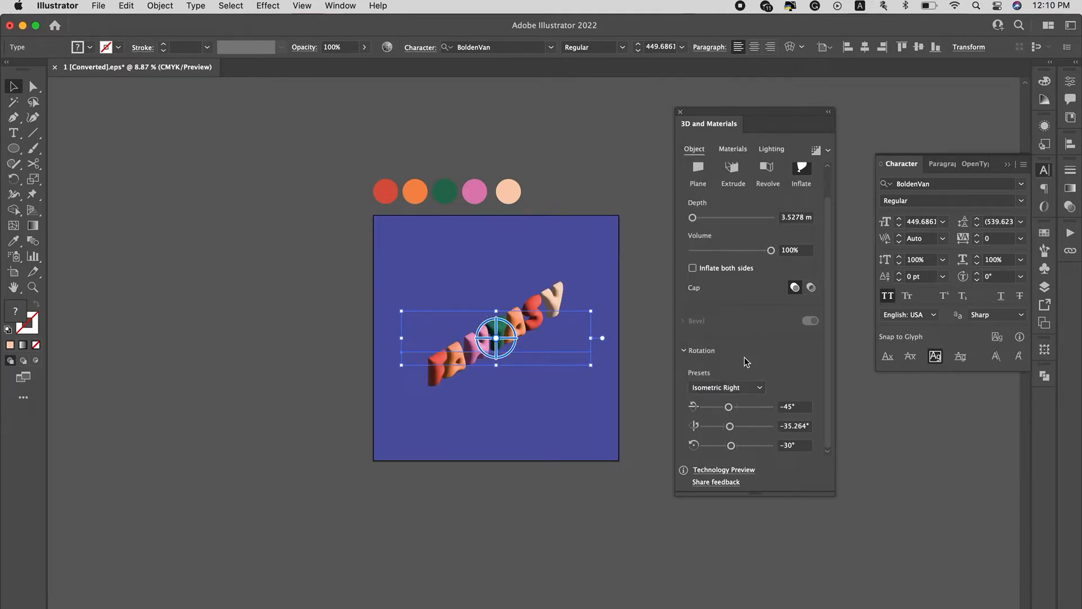
drag(729, 406, 734, 447)
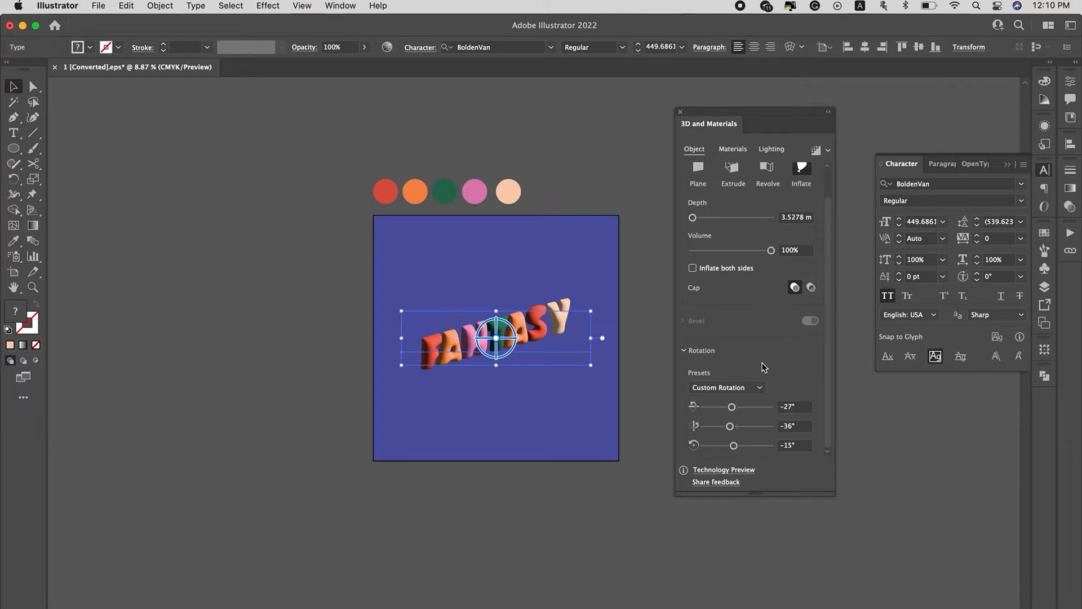
drag(737, 447, 737, 447)
Step: Inflate both sides of the text with a depth of about 249.41 mm, and move it slightly down and left on the blue square
click(720, 218)
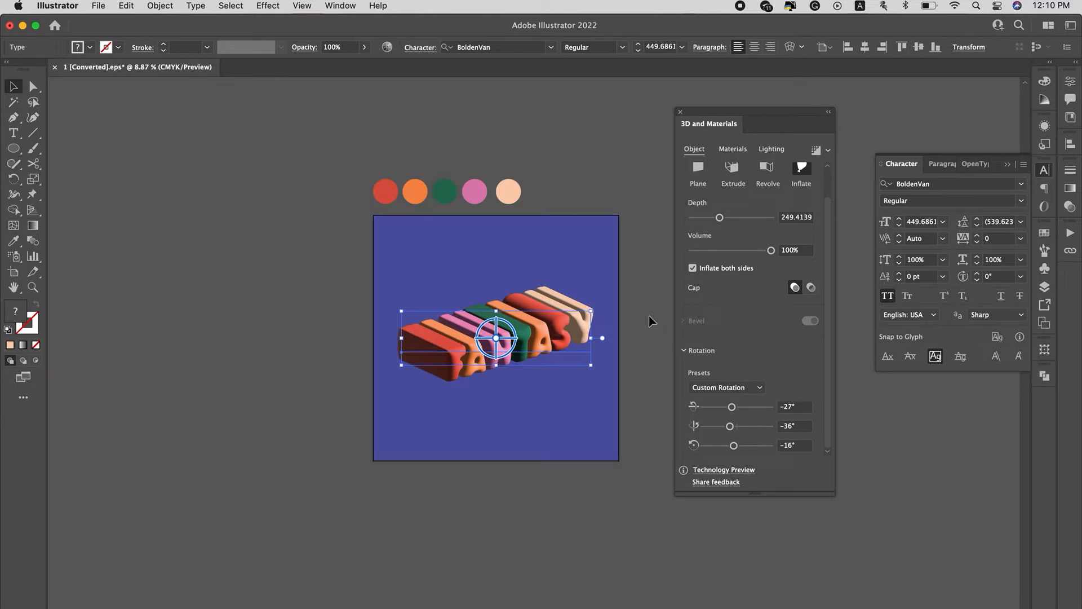
drag(573, 321, 569, 332)
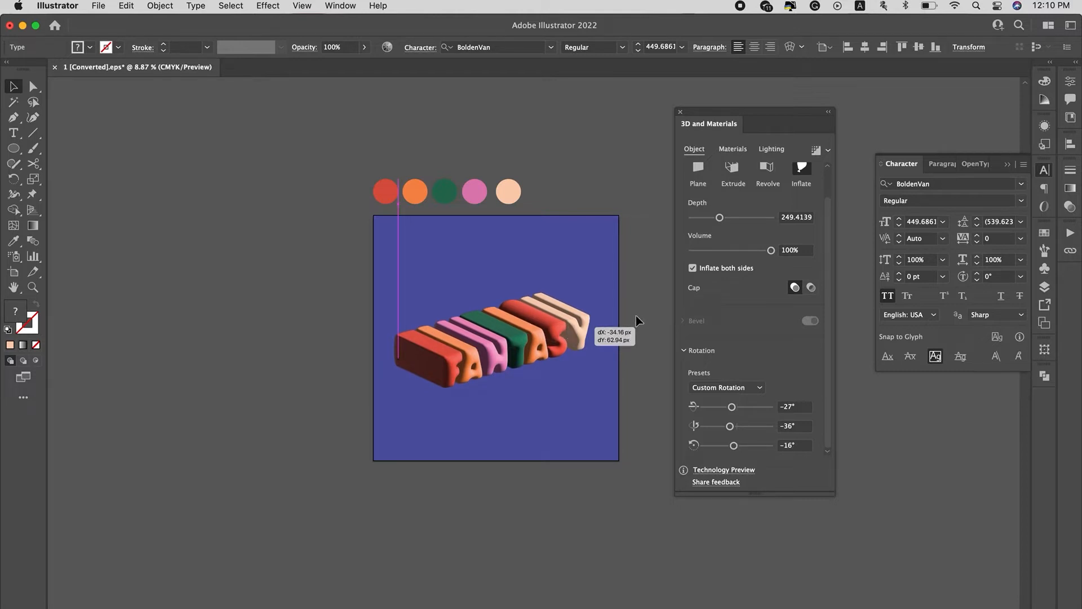
drag(638, 320, 645, 320)
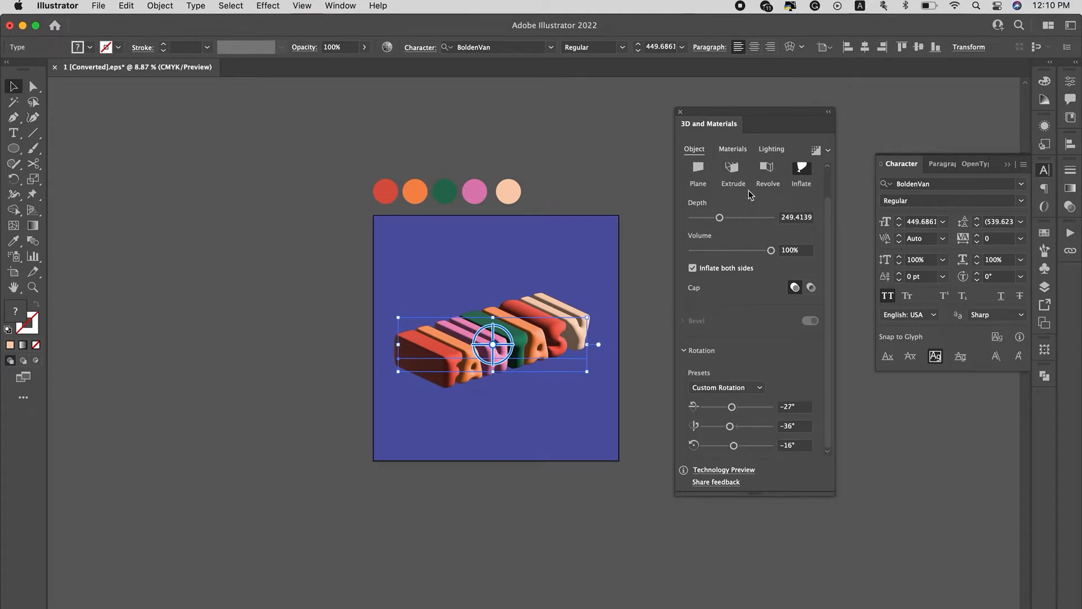
Step: Turn on shadows in the 3D text's lighting and set their position to Below Object
click(771, 149)
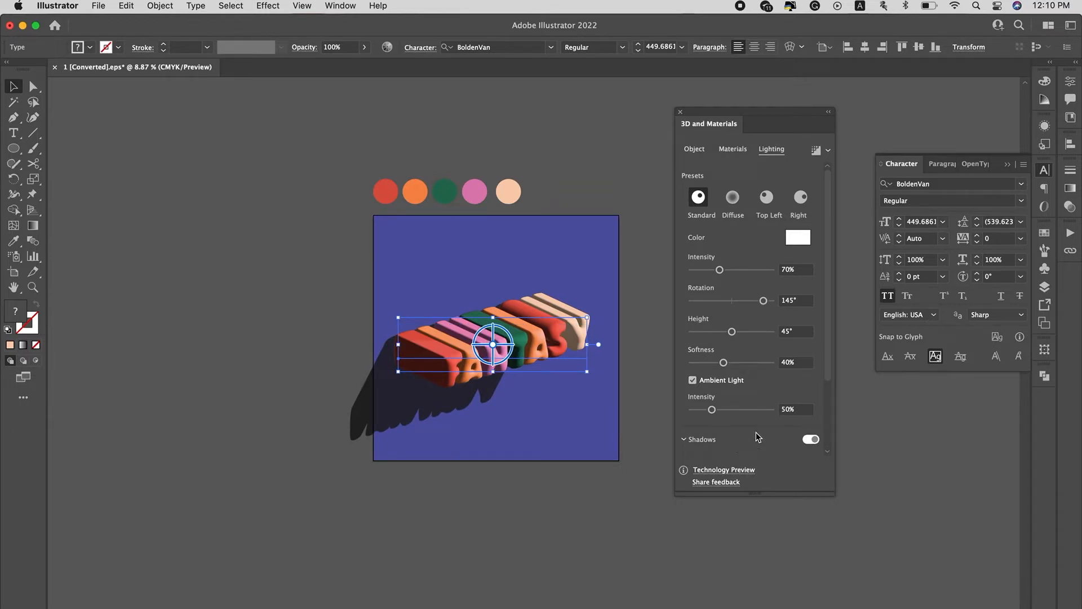
scroll(831, 370, down, 3)
click(749, 384)
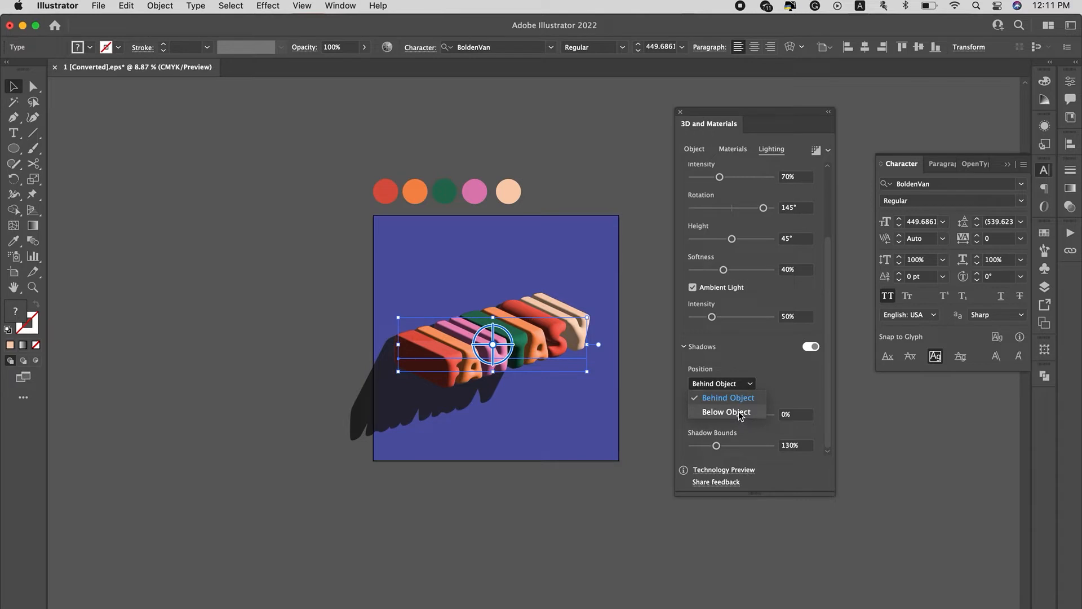
click(739, 412)
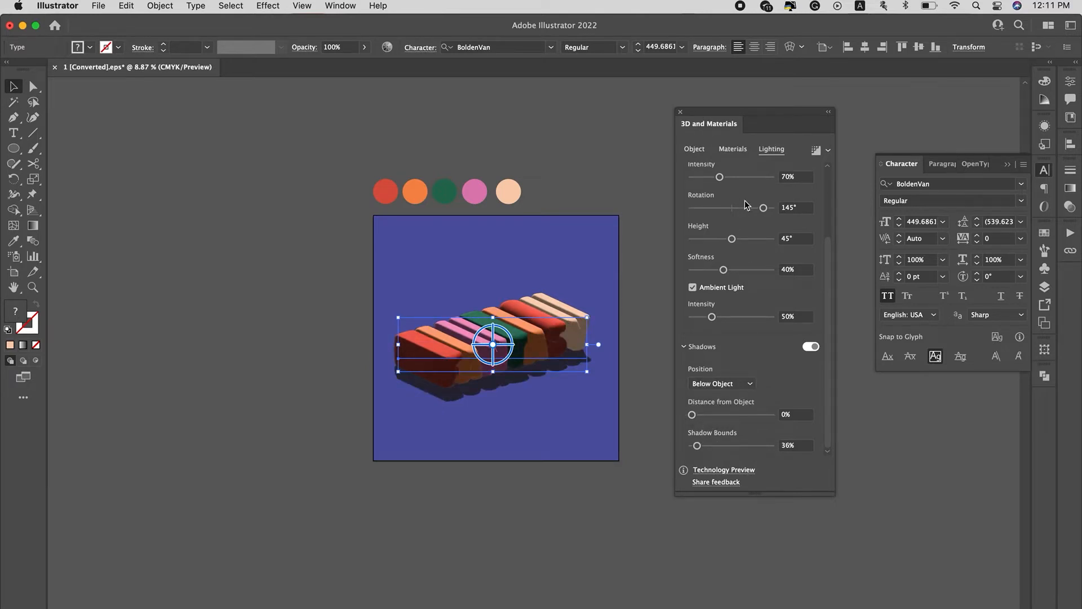
Step: Set the light's rotation to 71°, intensity to 69% and softness to 38%, with shadow bounds of 82%
drag(760, 210, 747, 209)
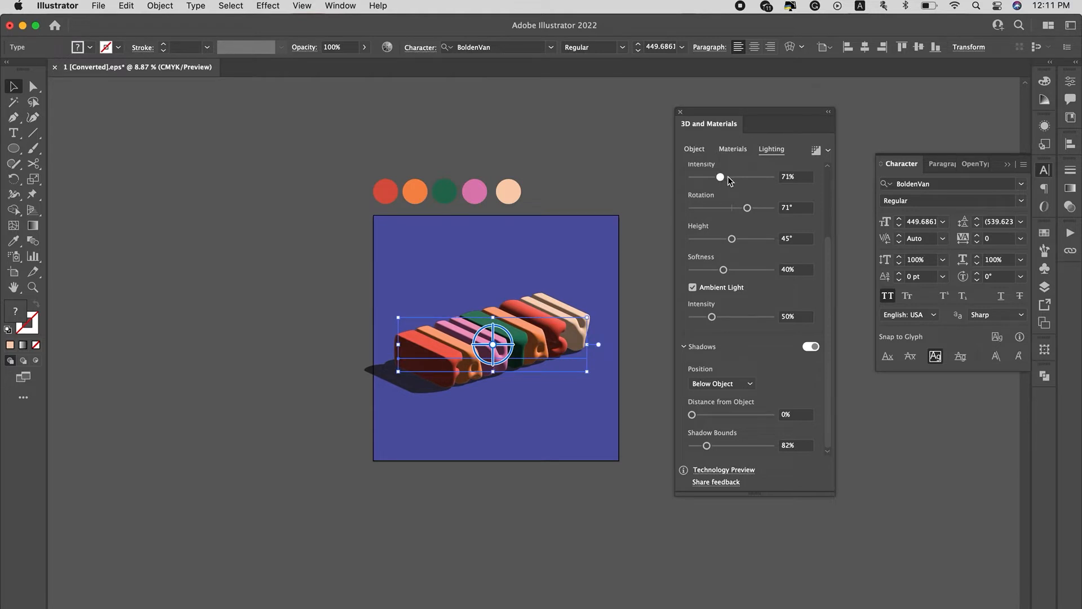
drag(728, 177, 722, 177)
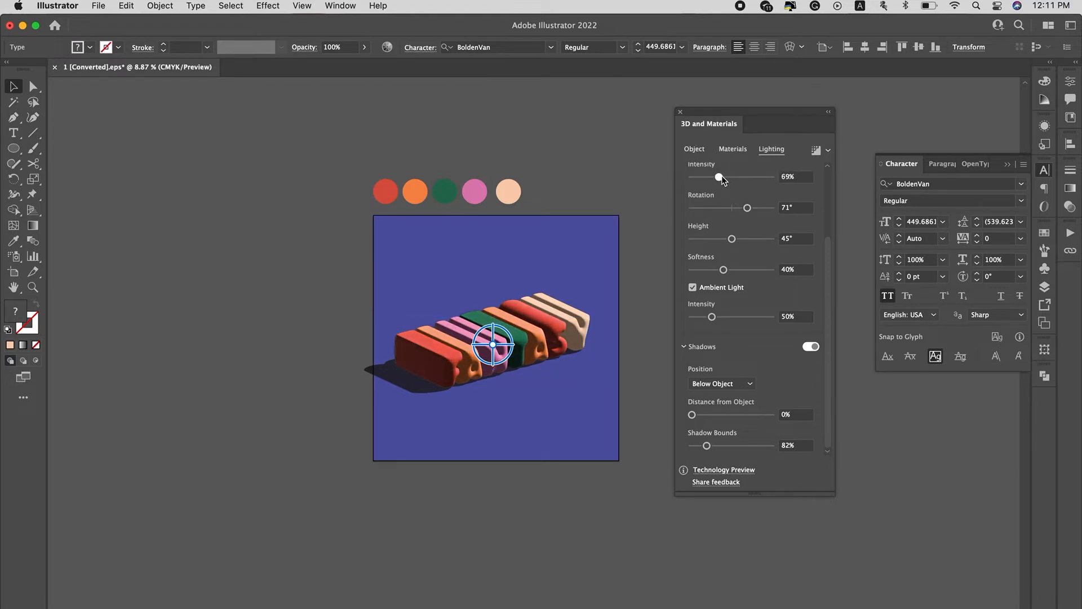
click(716, 271)
drag(716, 270, 723, 272)
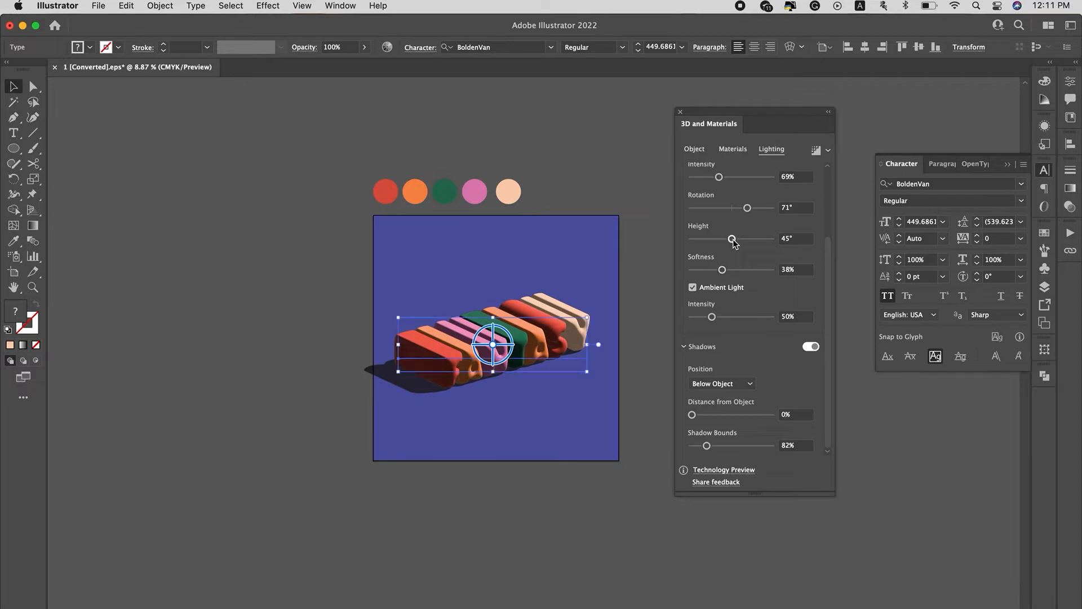
Step: Set the light's height to 64° and reduce the shadow bounds to 45%
drag(734, 241, 752, 243)
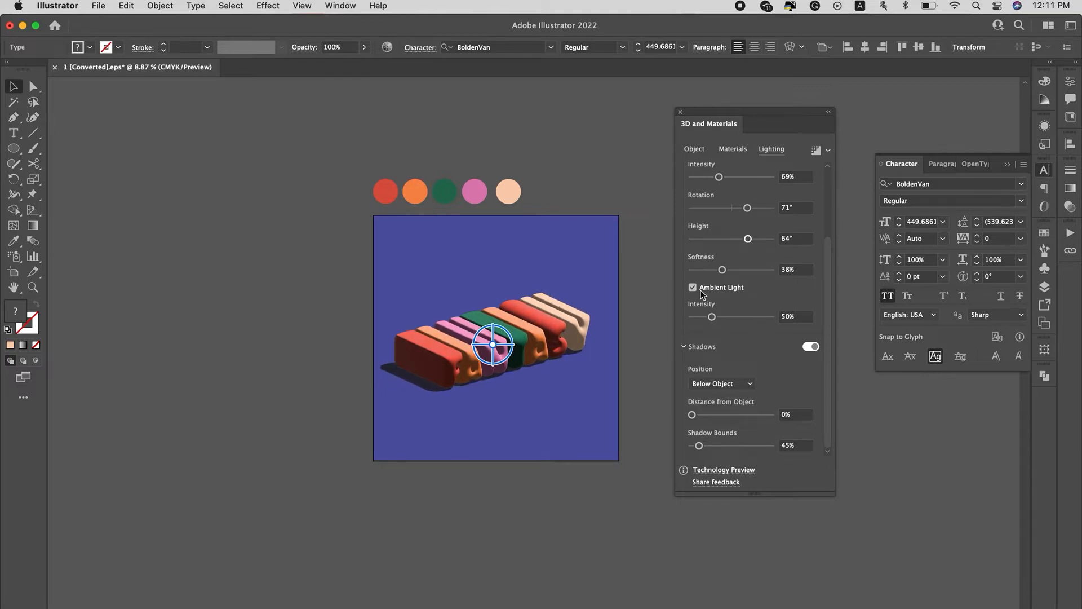
click(643, 257)
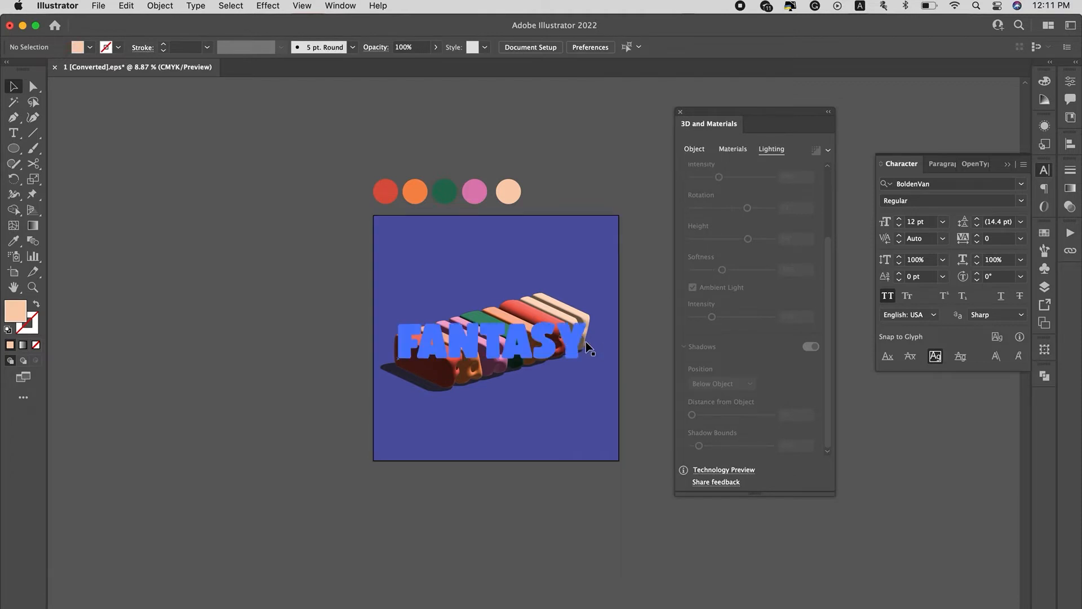
Step: Set the text's default material to a roughness of 0.17 and a metallic value of 0.23
click(586, 341)
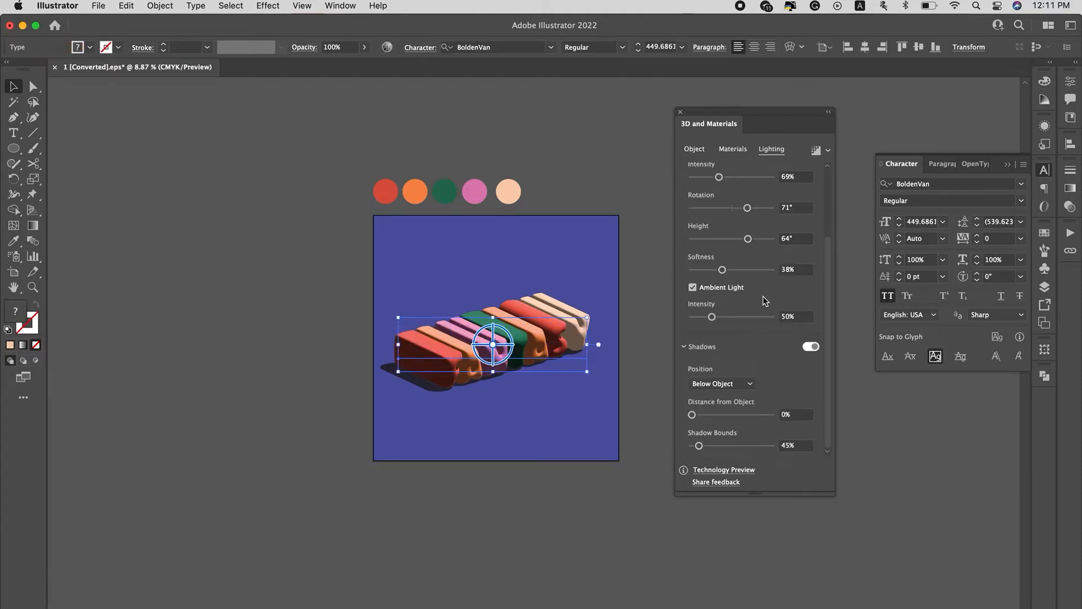
click(731, 149)
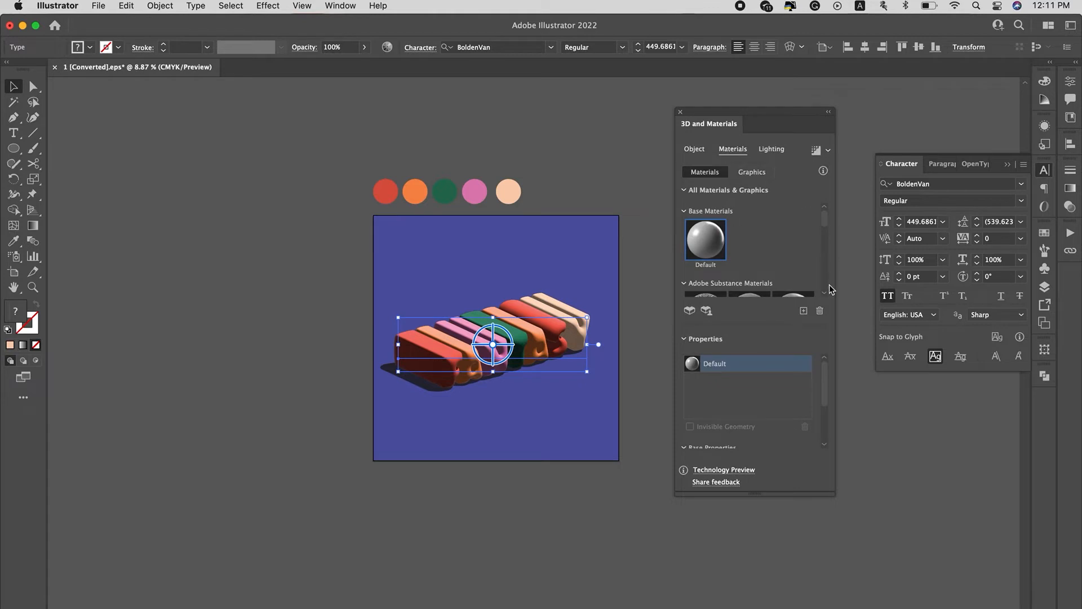
scroll(818, 371, down, 3)
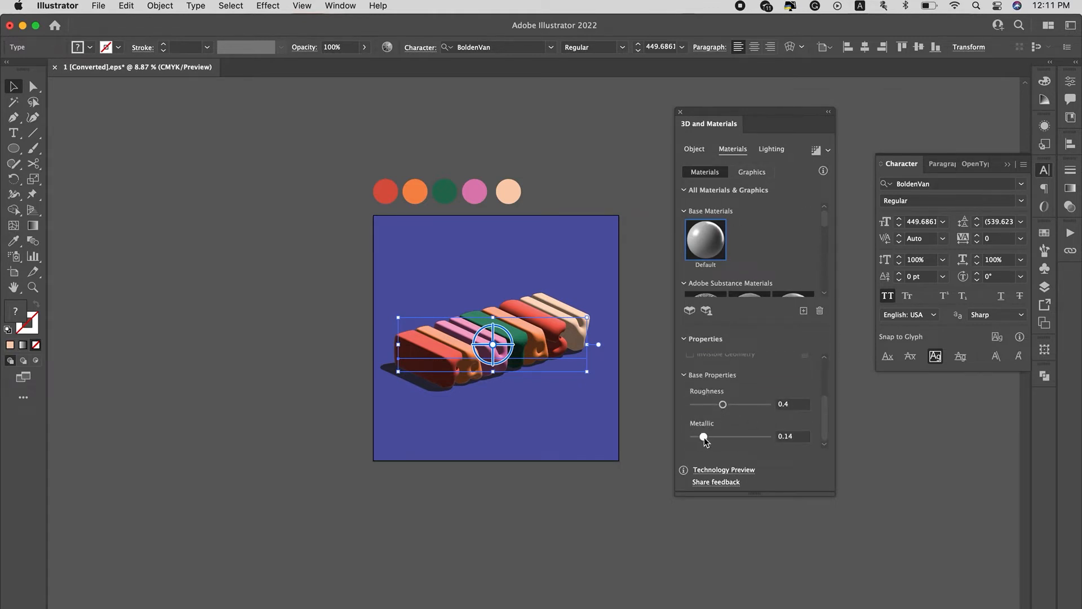
drag(714, 438, 711, 438)
drag(723, 408, 706, 409)
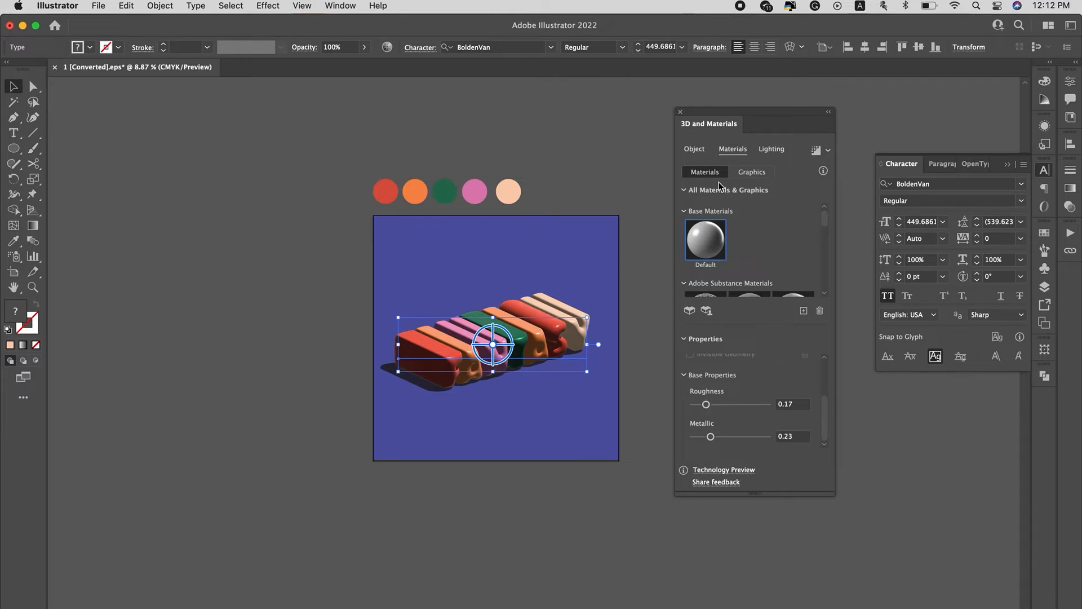
Step: Reduce the inflated text's depth to about 150.64 mm
click(697, 149)
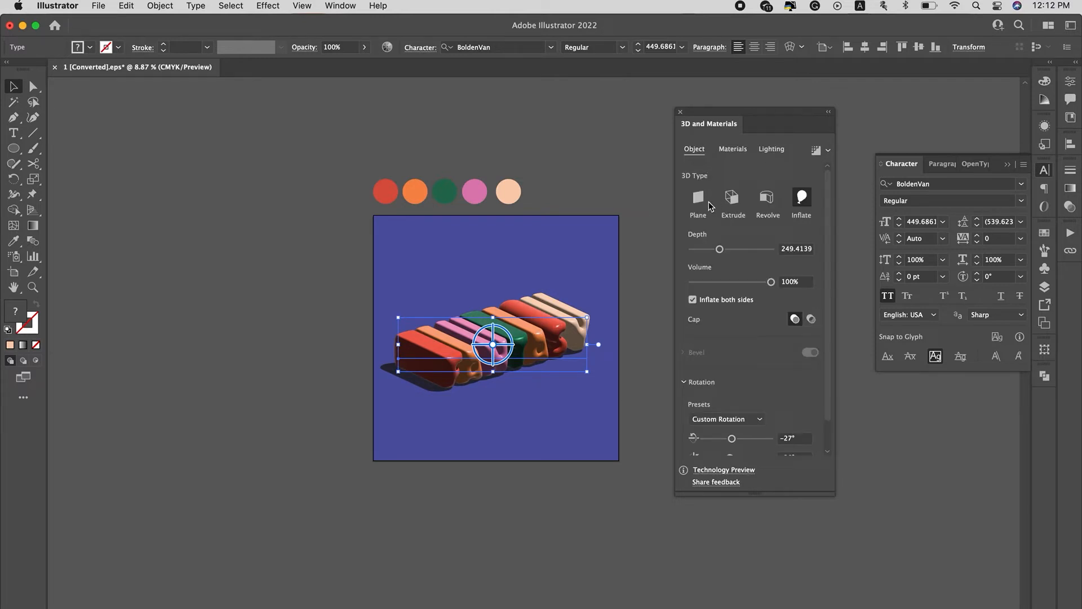
drag(723, 253, 708, 251)
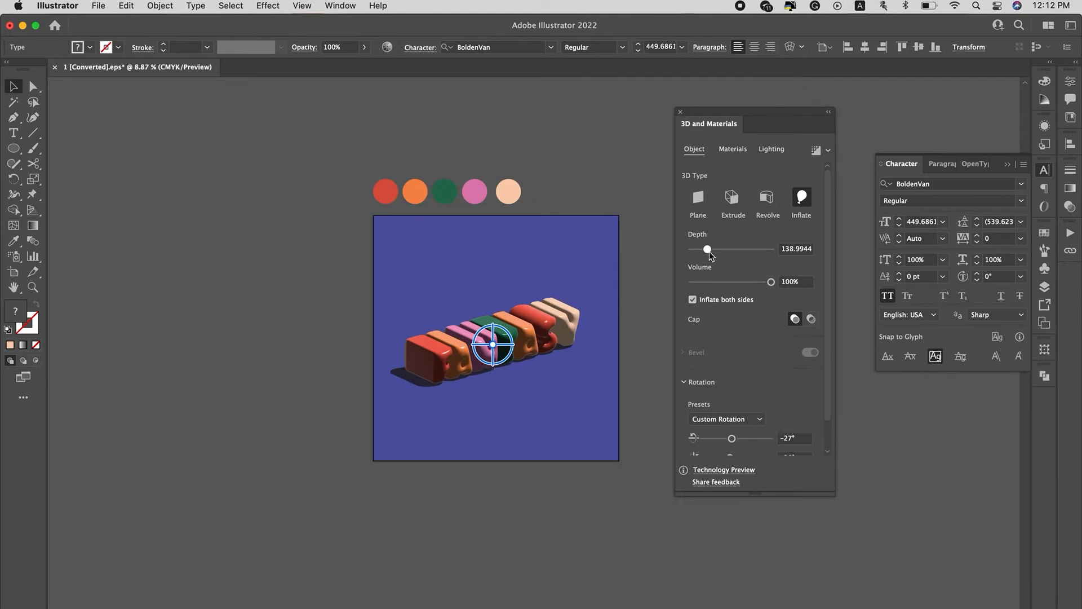
drag(709, 252, 711, 252)
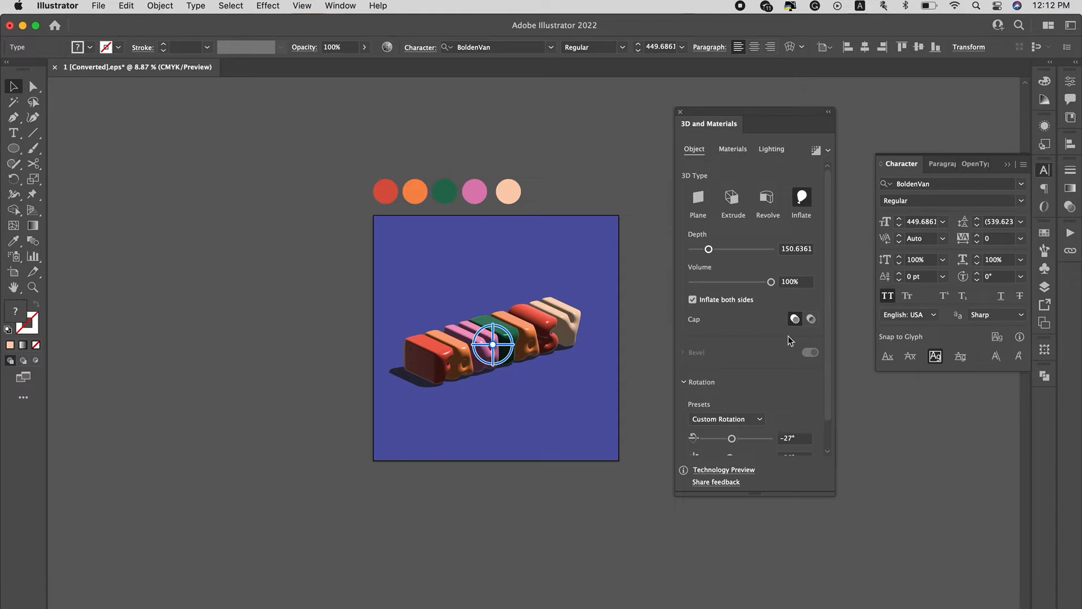
click(655, 461)
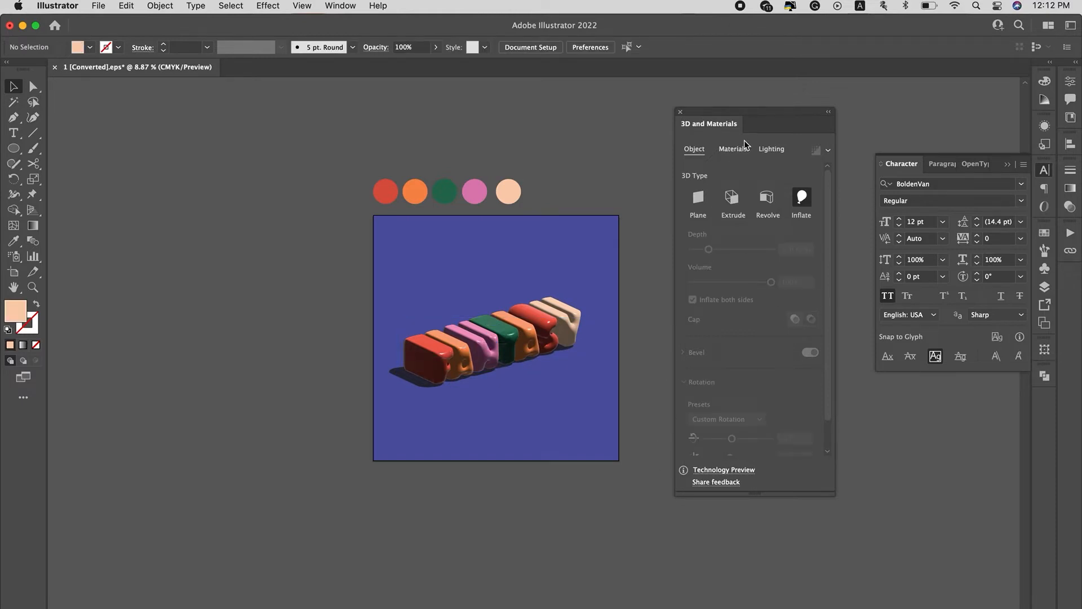
click(506, 337)
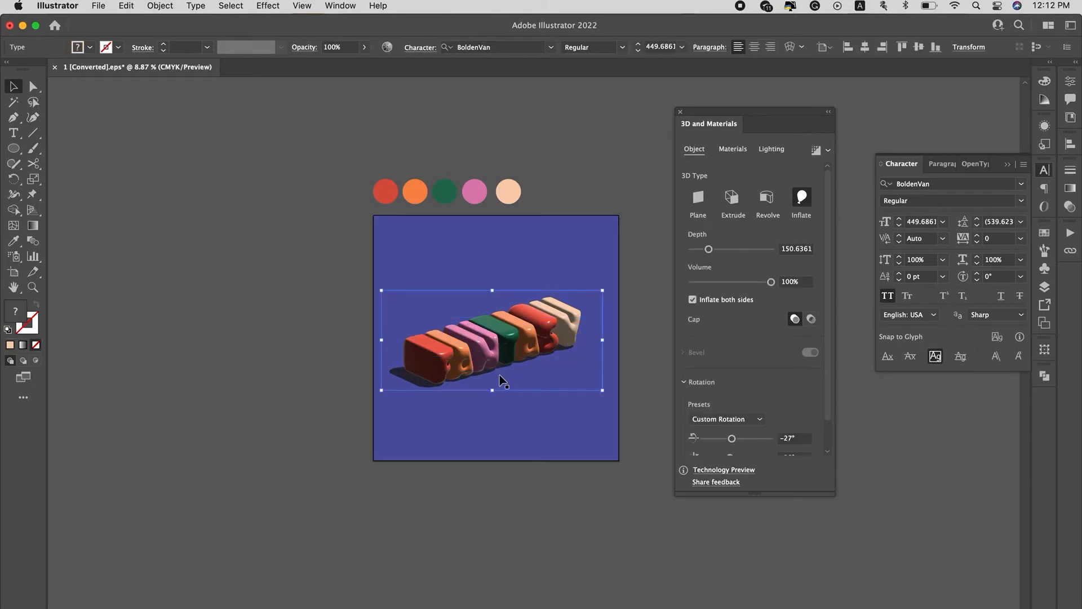
click(520, 528)
double_click(468, 361)
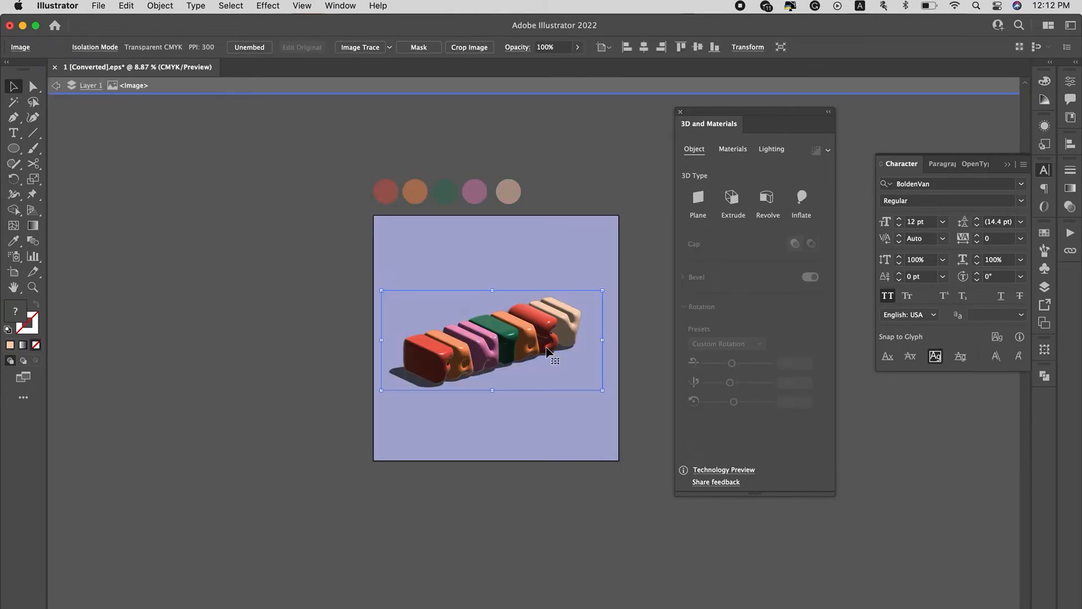
key(Escape)
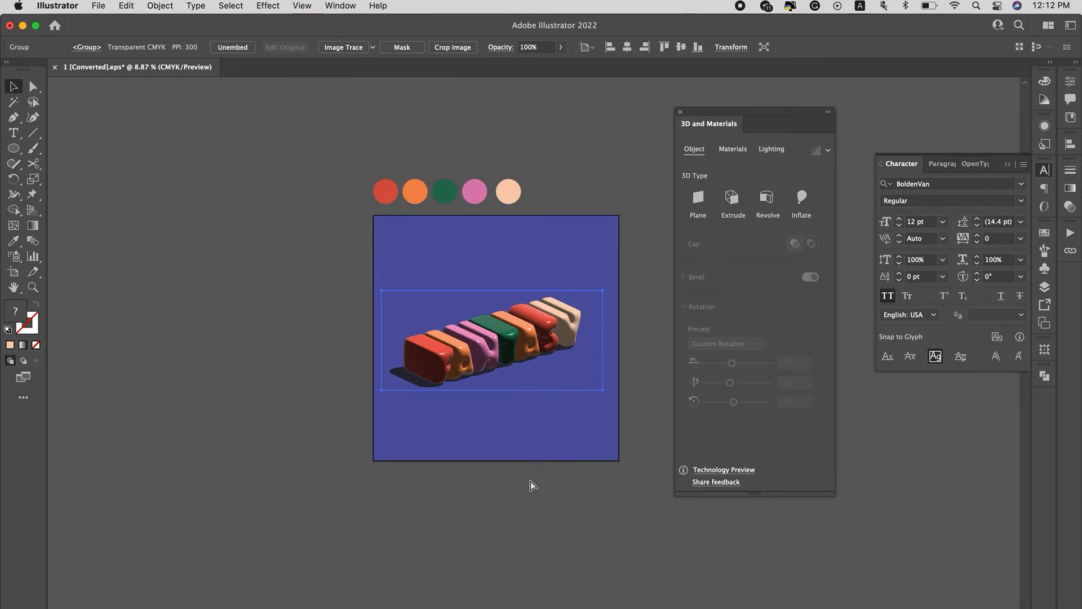
key(super+z)
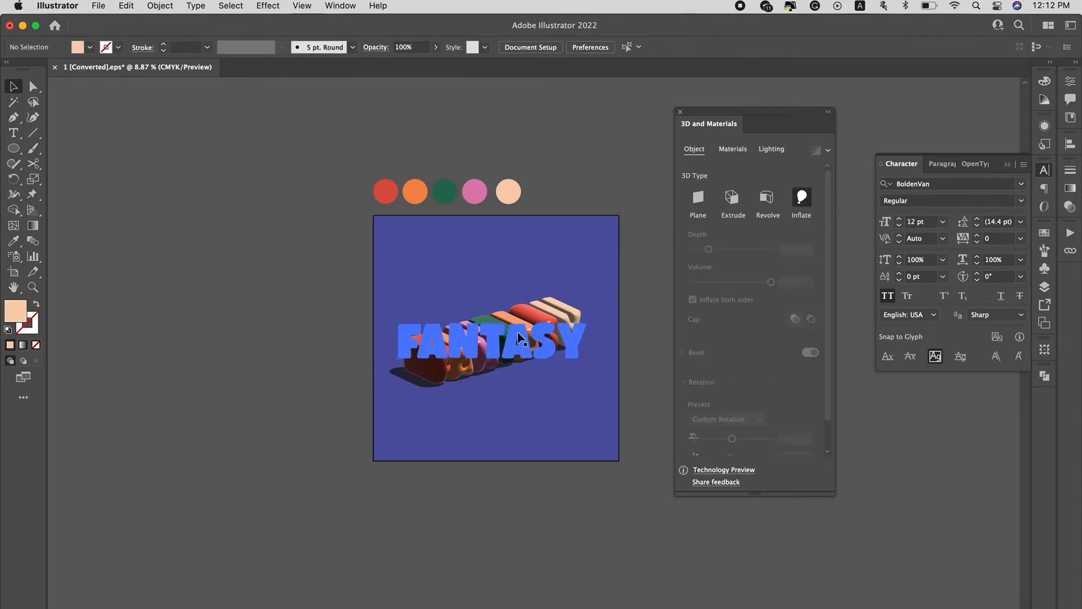
Step: With the Touch Type tool, raise the first A to a baseline shift of about 140.68 pt and rotate it -4.58°
key(shift+t)
click(438, 351)
drag(438, 352, 439, 342)
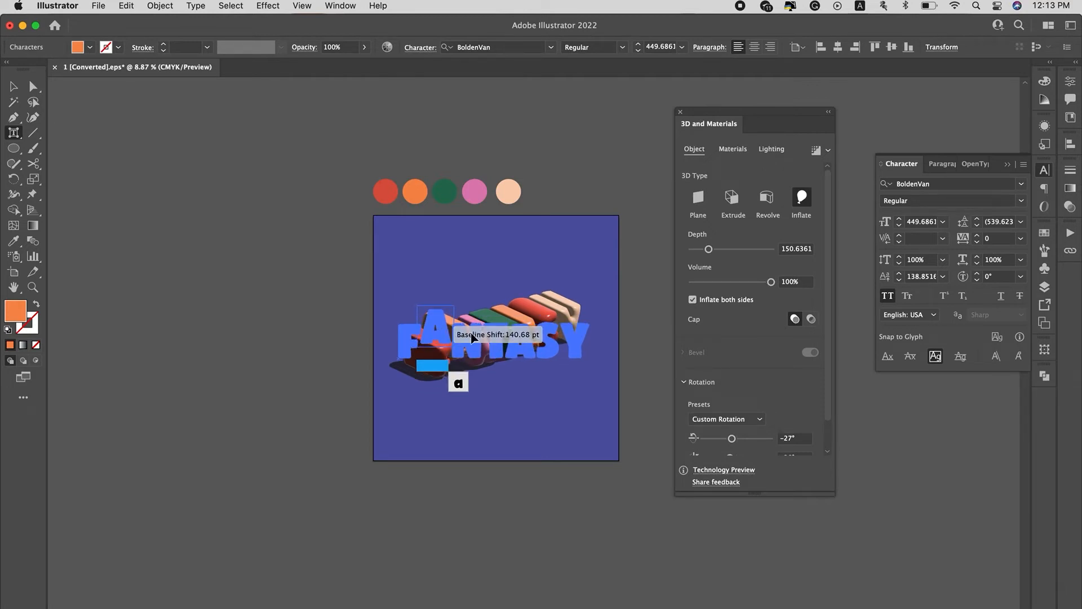
drag(436, 293, 439, 297)
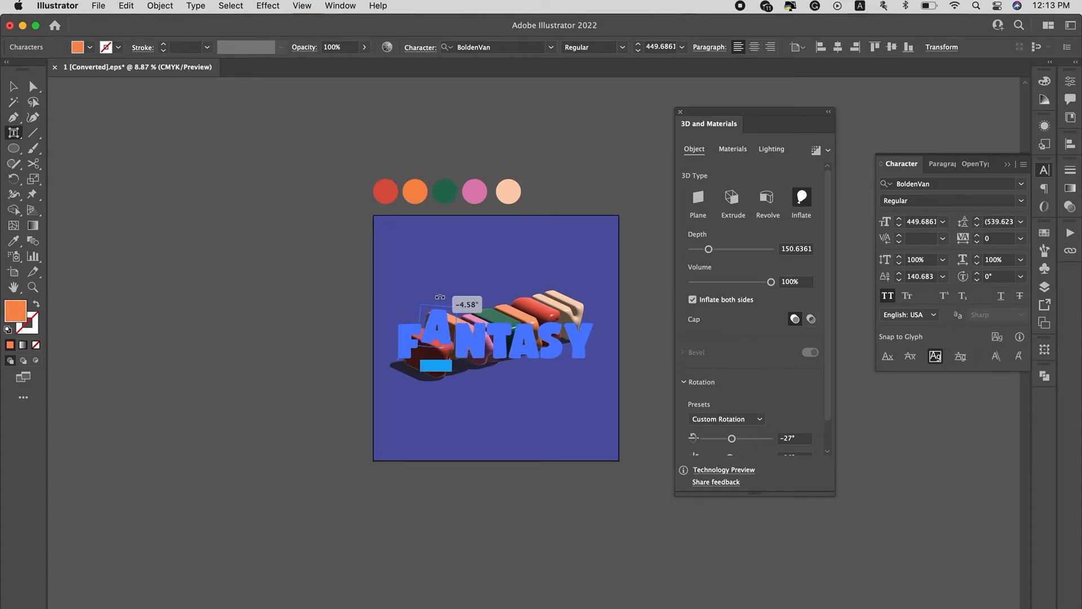
Step: Rotate the T 4.94°, and set the baseline shift of the second A to about 11.9 pt and the first A to about 60.12 pt
click(499, 331)
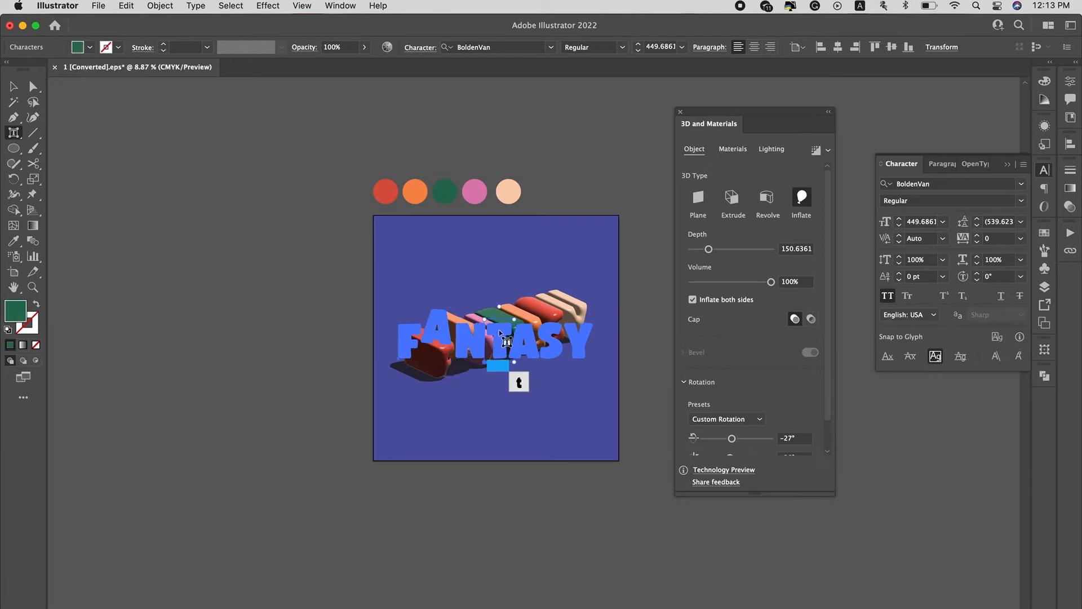
drag(499, 314, 500, 321)
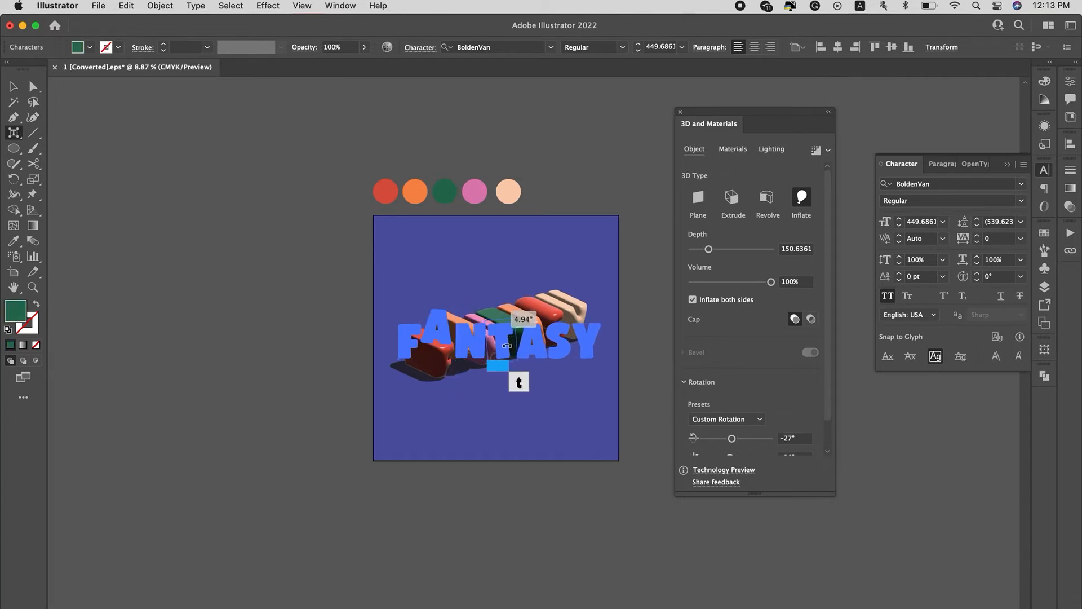
drag(506, 345, 561, 335)
click(535, 334)
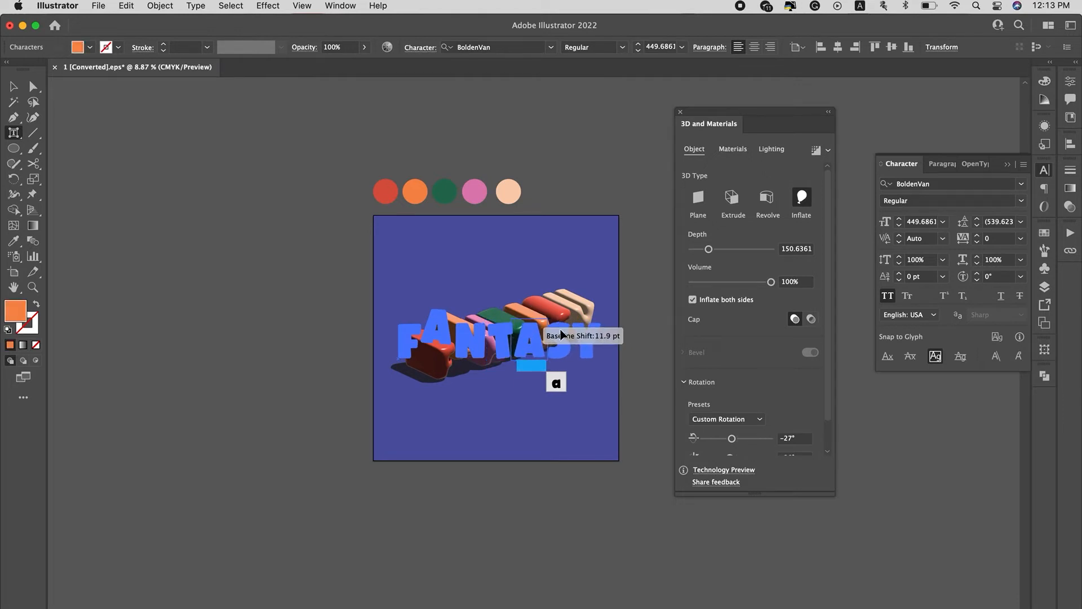
click(428, 334)
drag(438, 331, 438, 338)
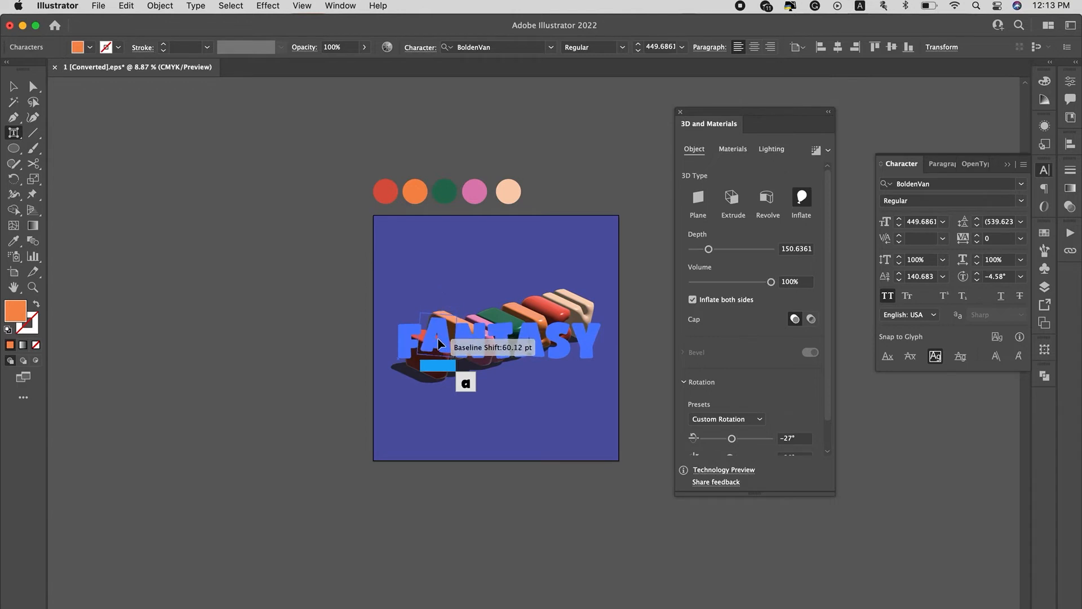
Step: Rotate the S about -6.07° and raise it to a baseline shift of about 101 pt
click(566, 343)
drag(560, 306, 564, 305)
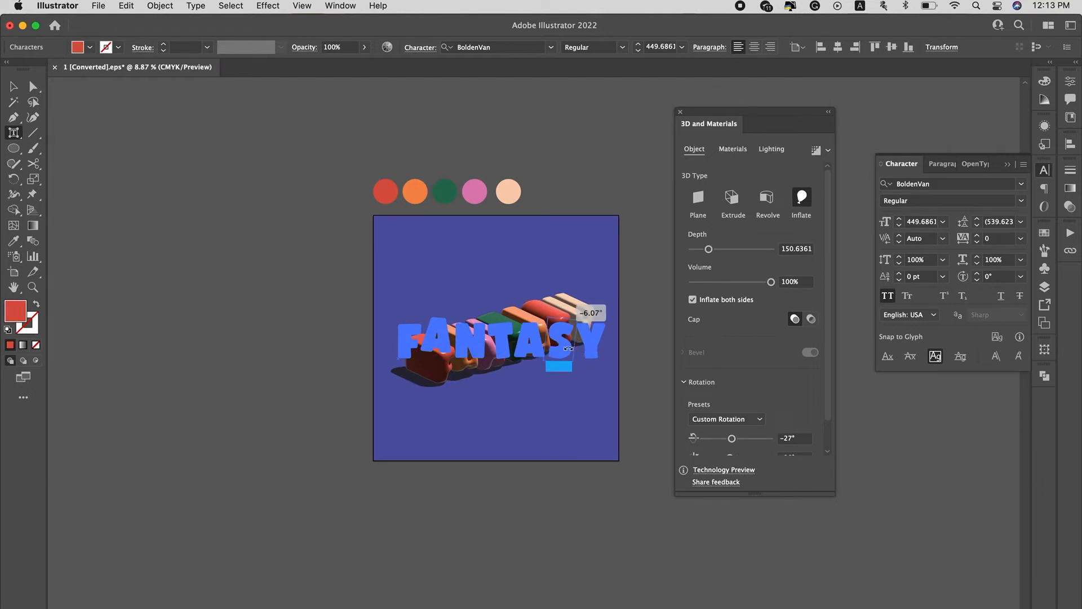
drag(569, 348, 564, 336)
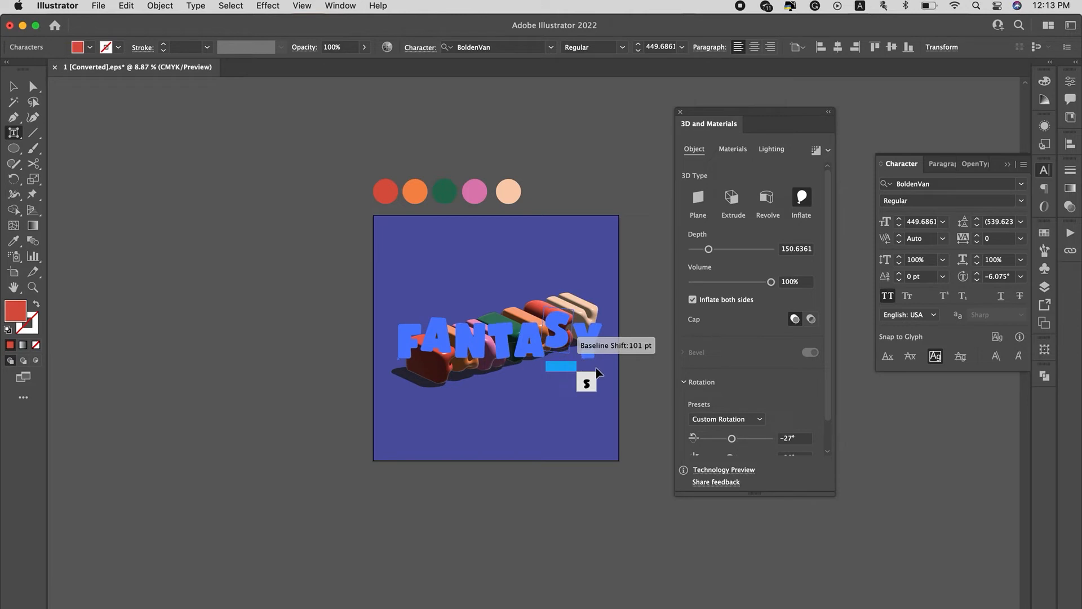
Step: Rotate the Y about -10.09° and move it closer to the S with a baseline shift of about -3.27 pt
click(591, 346)
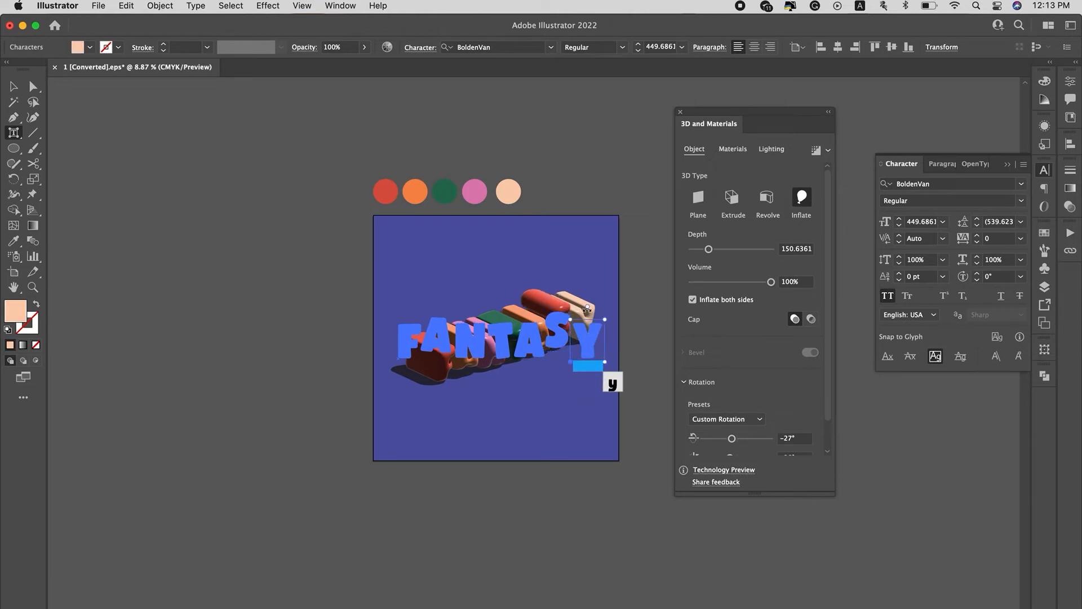
drag(590, 309, 594, 332)
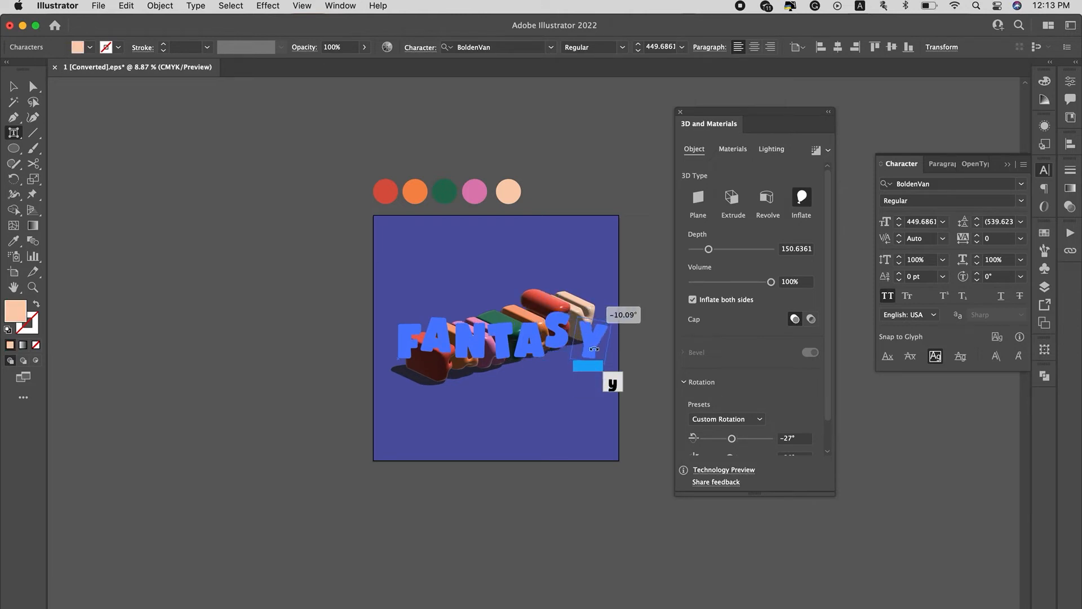
drag(594, 348, 588, 350)
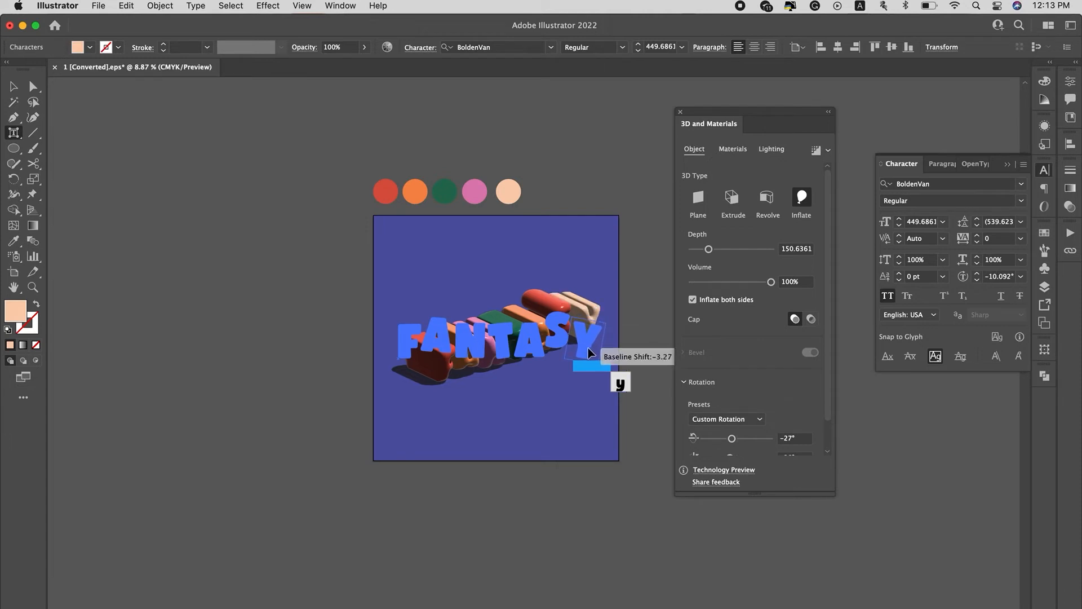
Step: Tilt the T to about 9.63° and lower it to a baseline shift of about -40.27 pt
click(510, 352)
drag(500, 307, 497, 306)
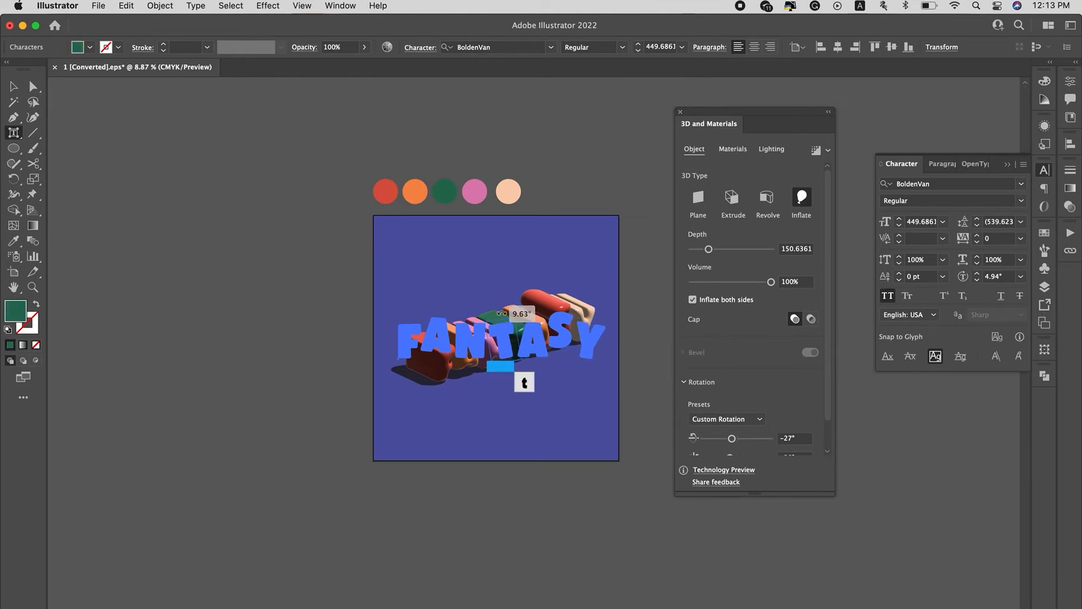
drag(508, 336, 510, 344)
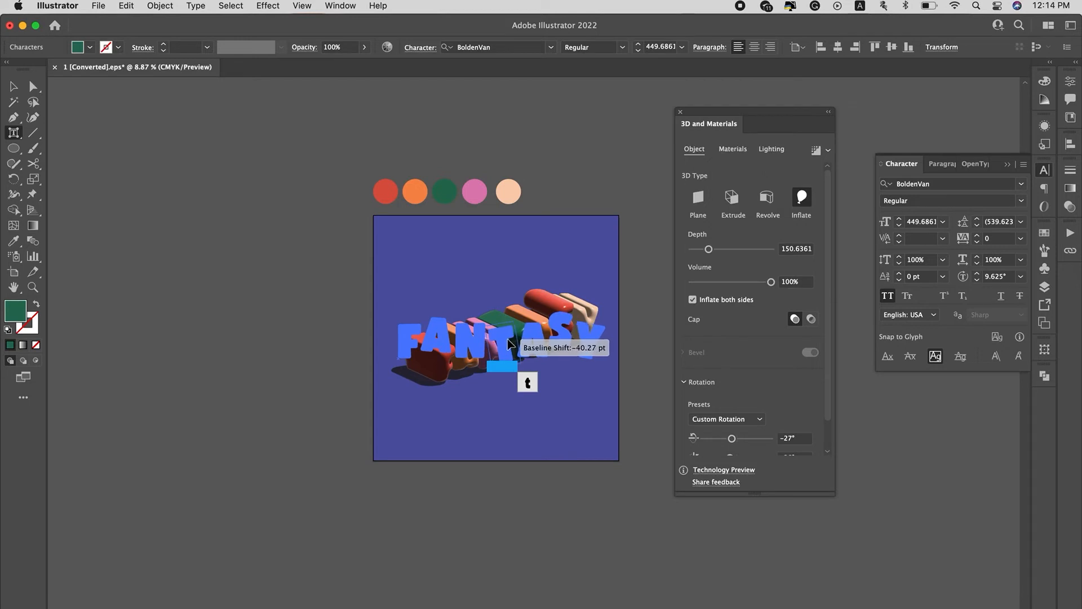
click(637, 321)
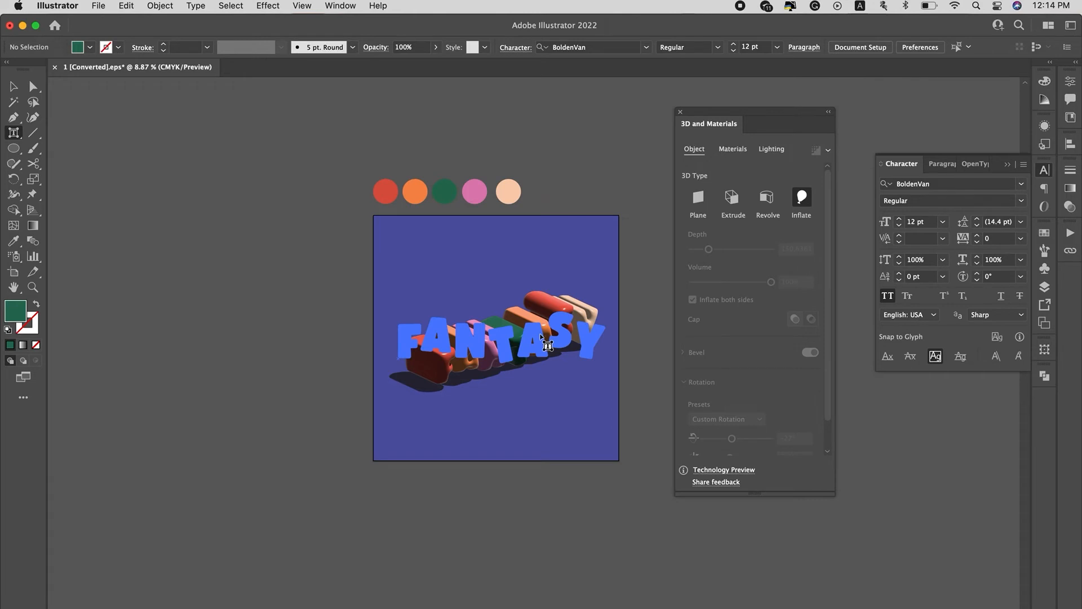
click(541, 337)
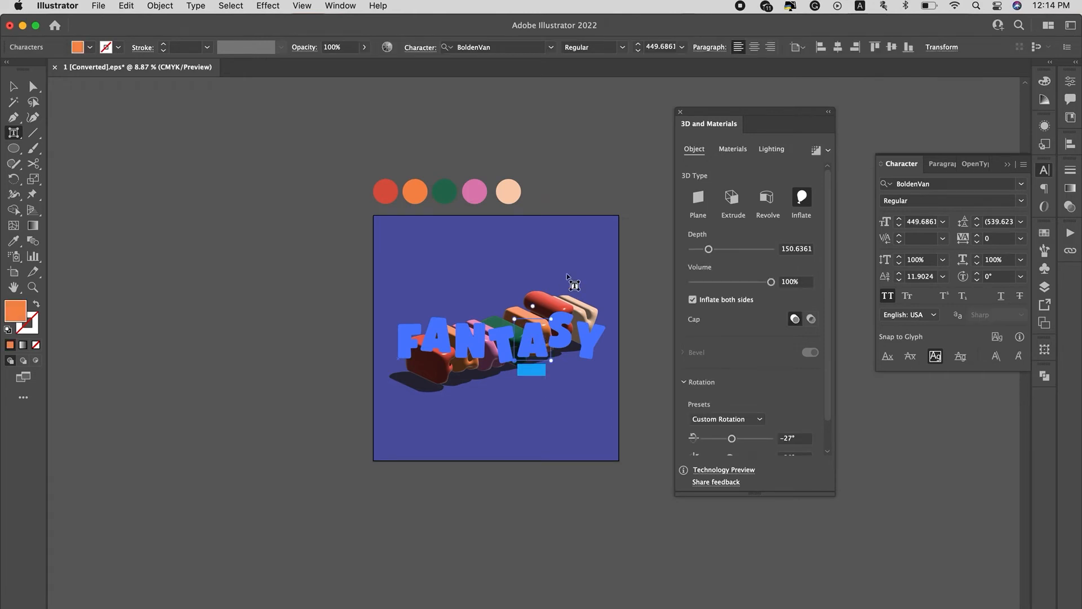
click(647, 307)
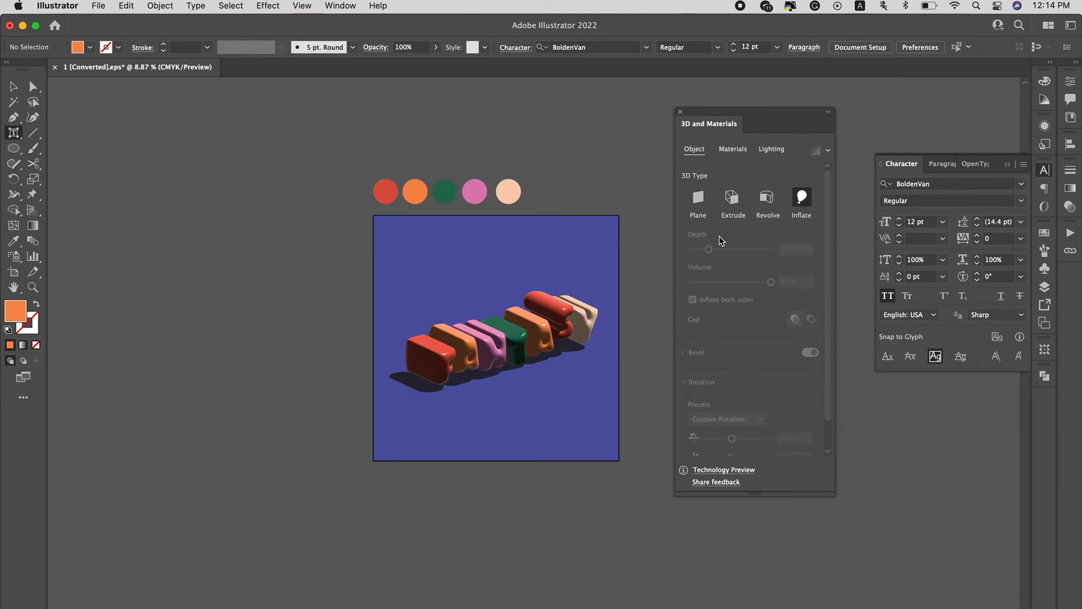
Step: Reduce the 3D text's inflate volume to 66%
key(v)
click(548, 316)
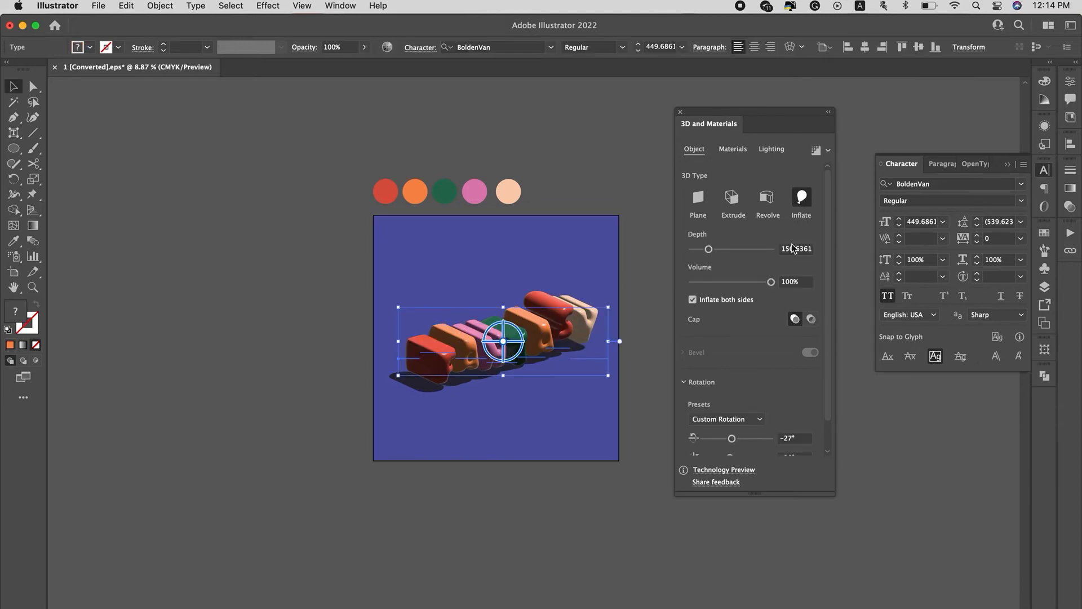
drag(770, 282, 743, 287)
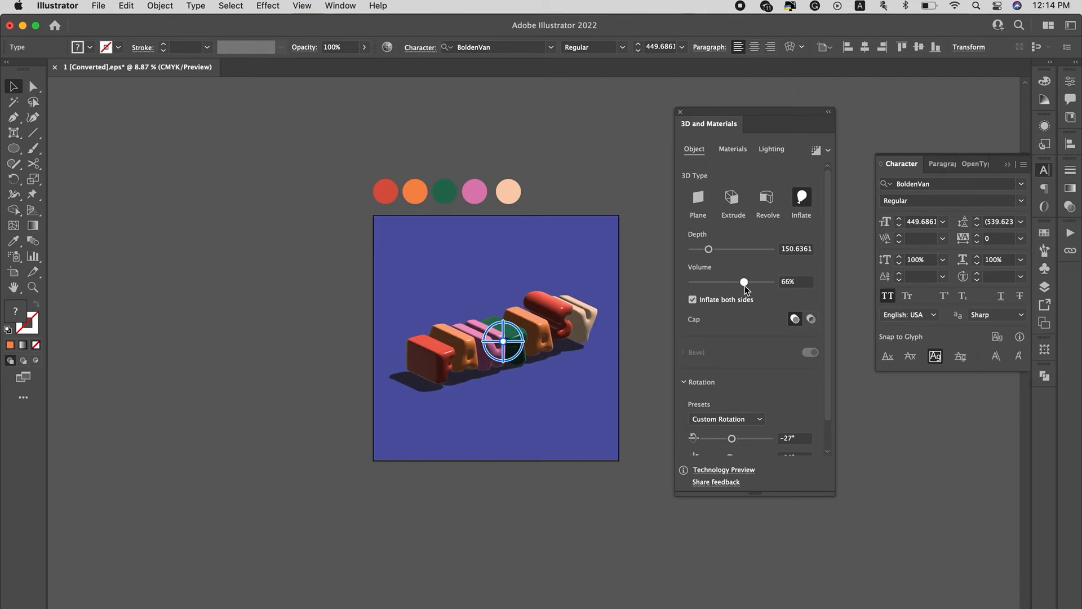
click(663, 322)
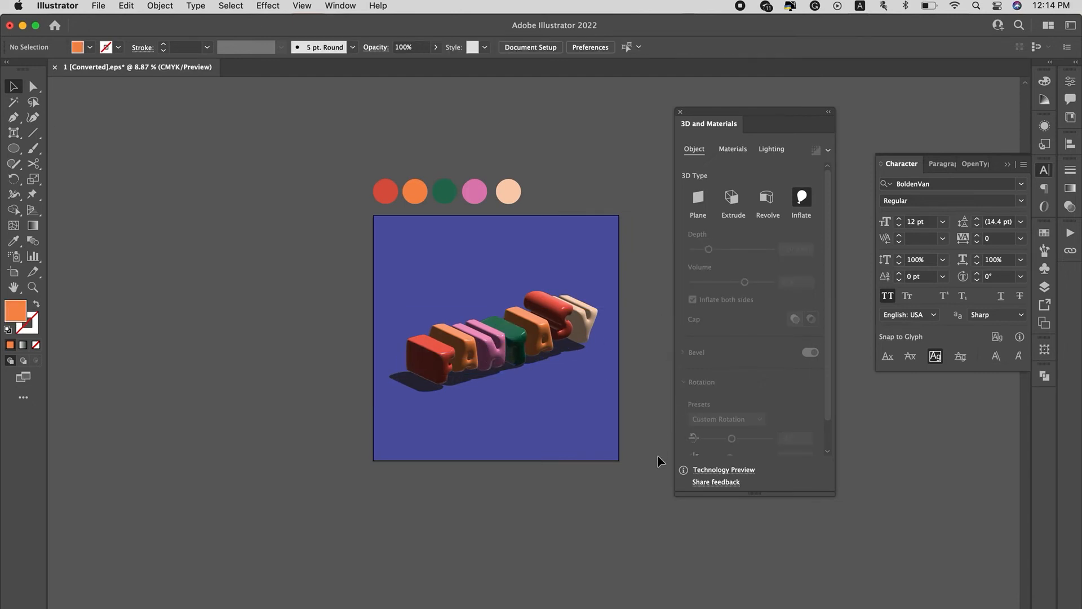
Step: Set the 3D text's ambient light intensity to 53% and its shadow bounds to 43%
click(534, 338)
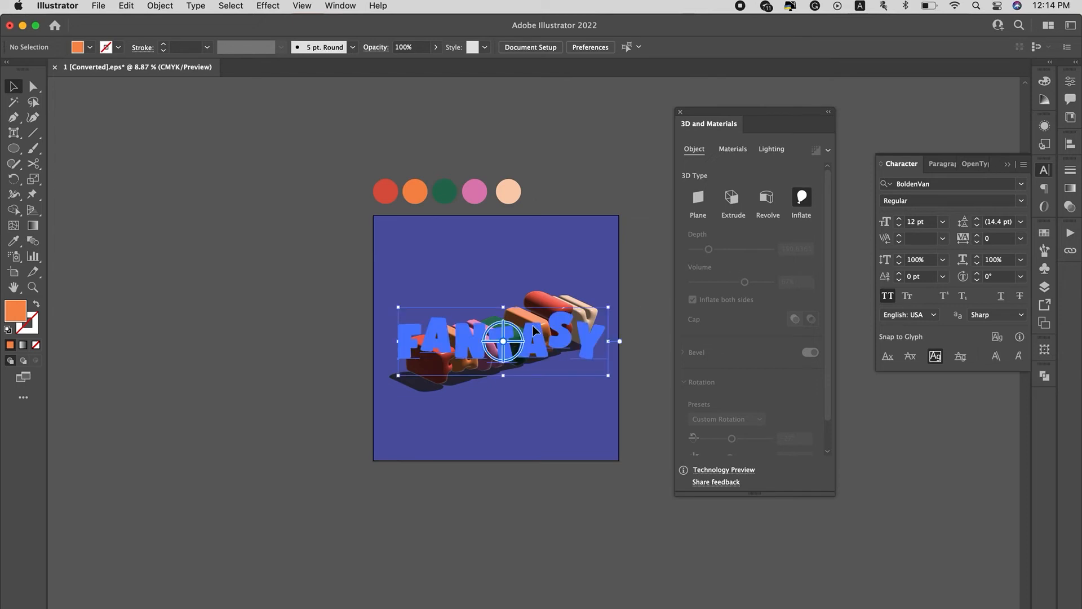
click(732, 150)
click(771, 153)
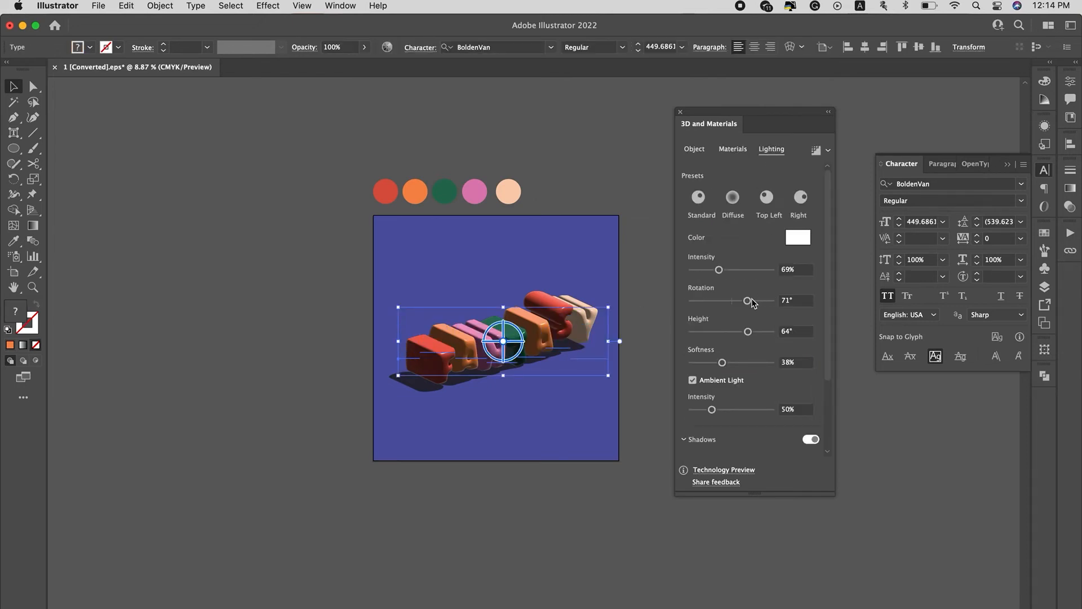
drag(712, 409, 716, 410)
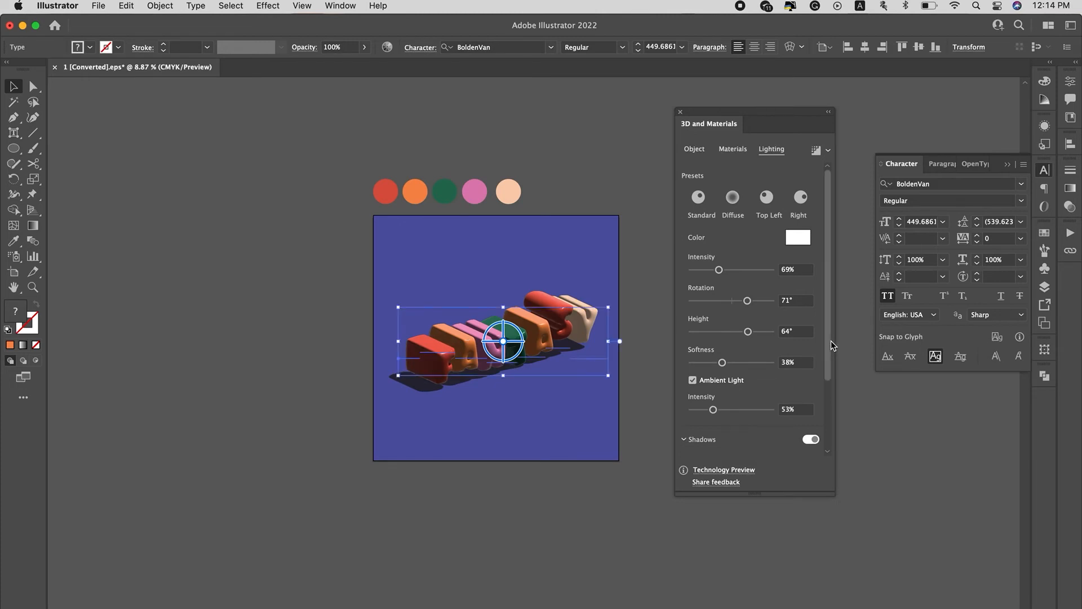
scroll(831, 341, down, 3)
drag(701, 447, 699, 449)
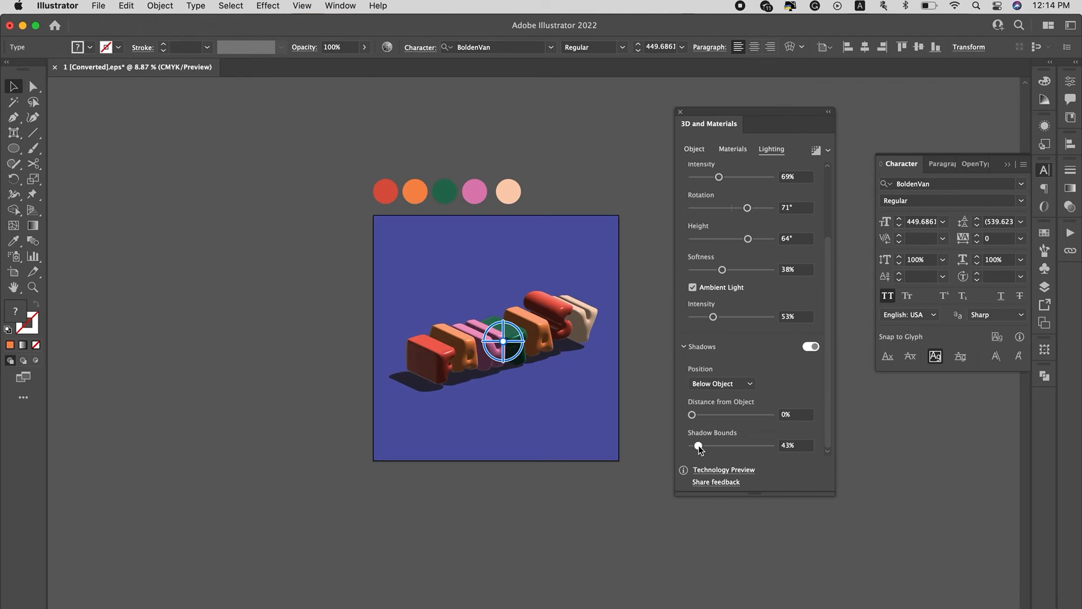
click(644, 445)
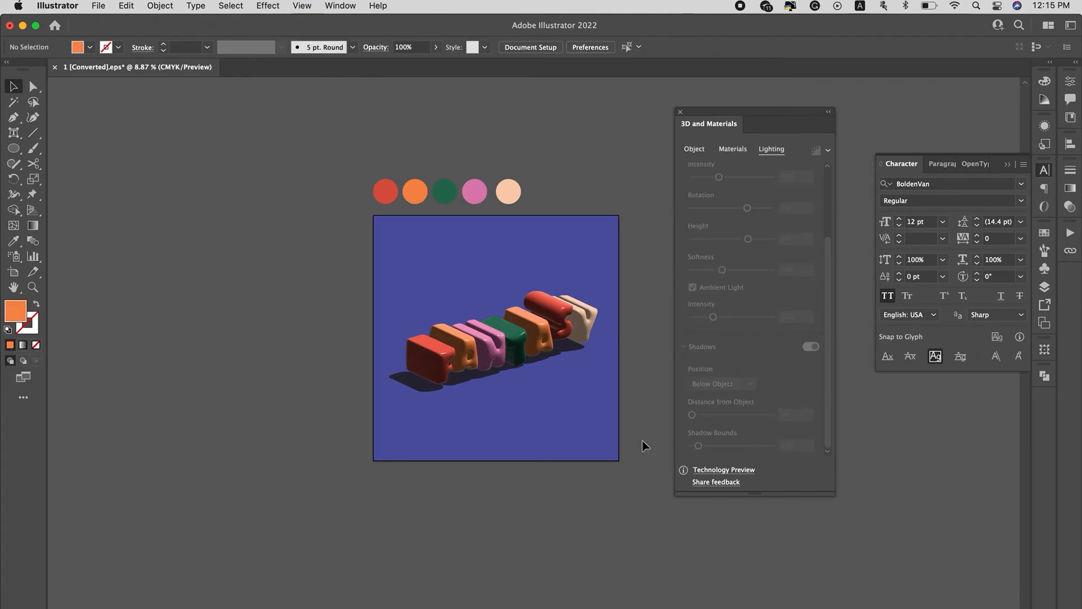
Step: Adjust the 3D text's custom rotation to -22° around the vertical axis and -15° around the depth axis
click(597, 392)
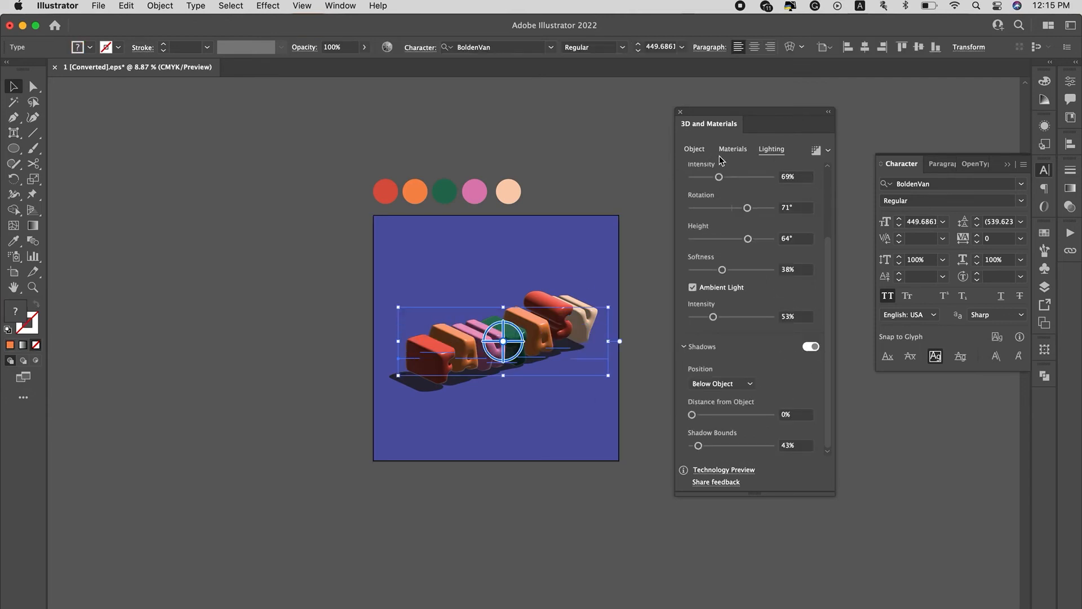
click(694, 149)
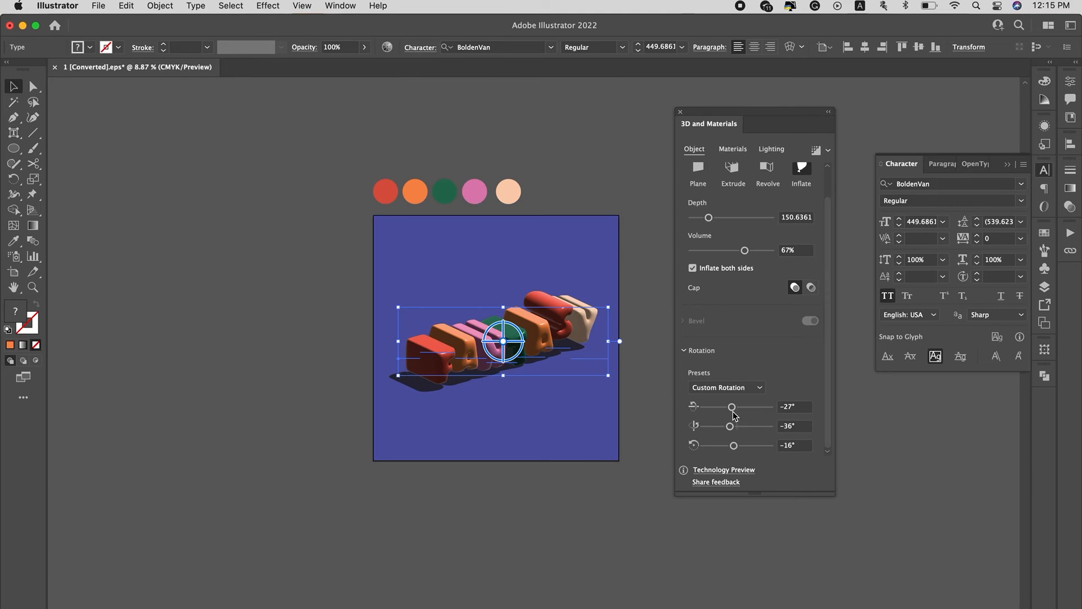
mouse_move(734, 446)
mouse_down()
mouse_move(727, 428)
mouse_move(736, 432)
mouse_up()
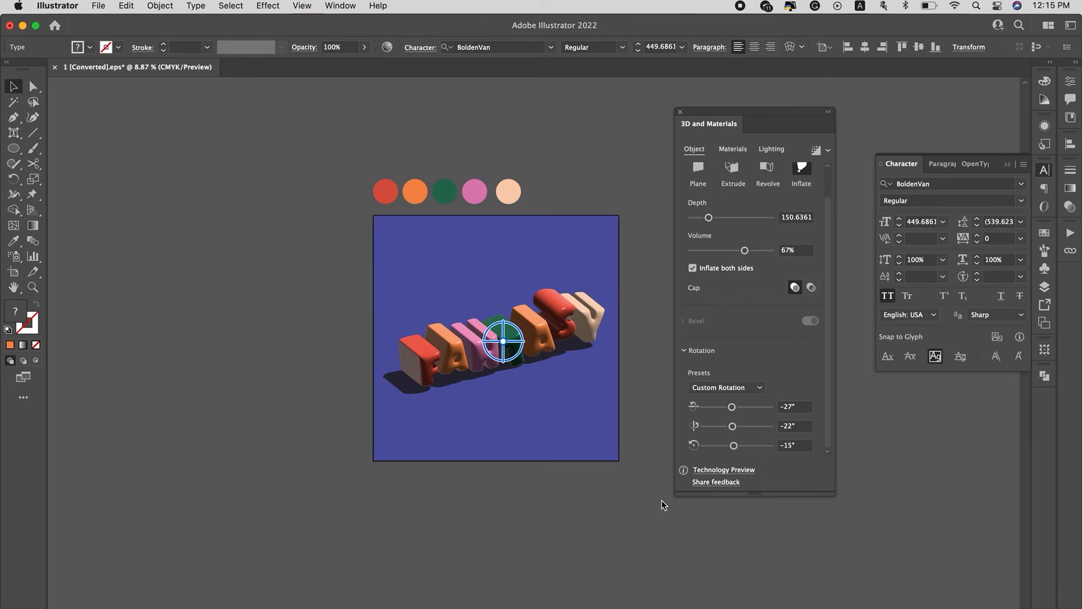
drag(734, 409, 734, 412)
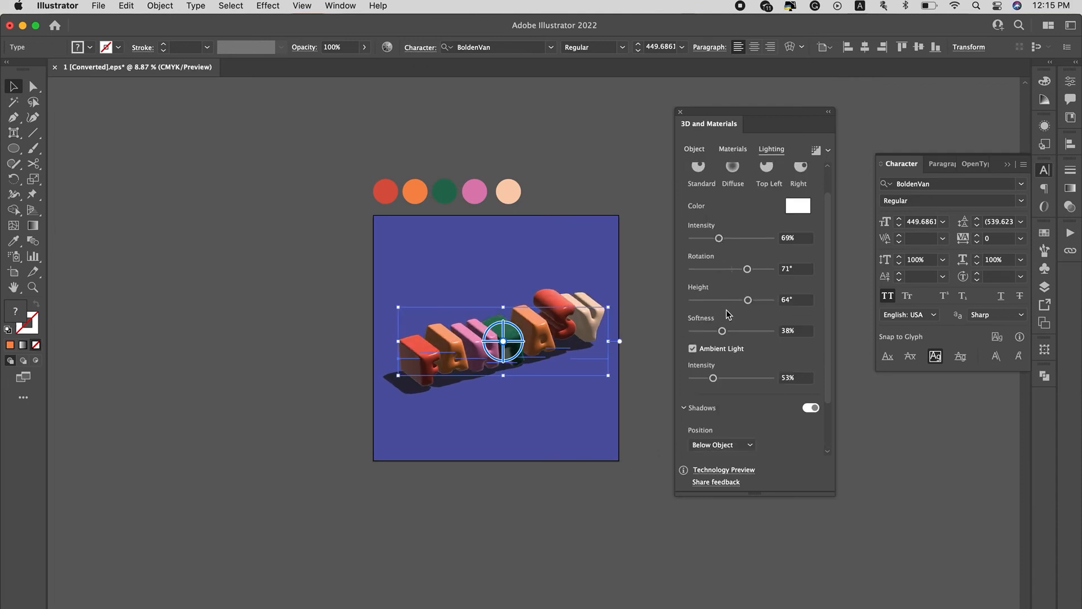
Step: Reduce the 3D text's light softness to 17% and the main light intensity to 51%
drag(724, 331, 706, 334)
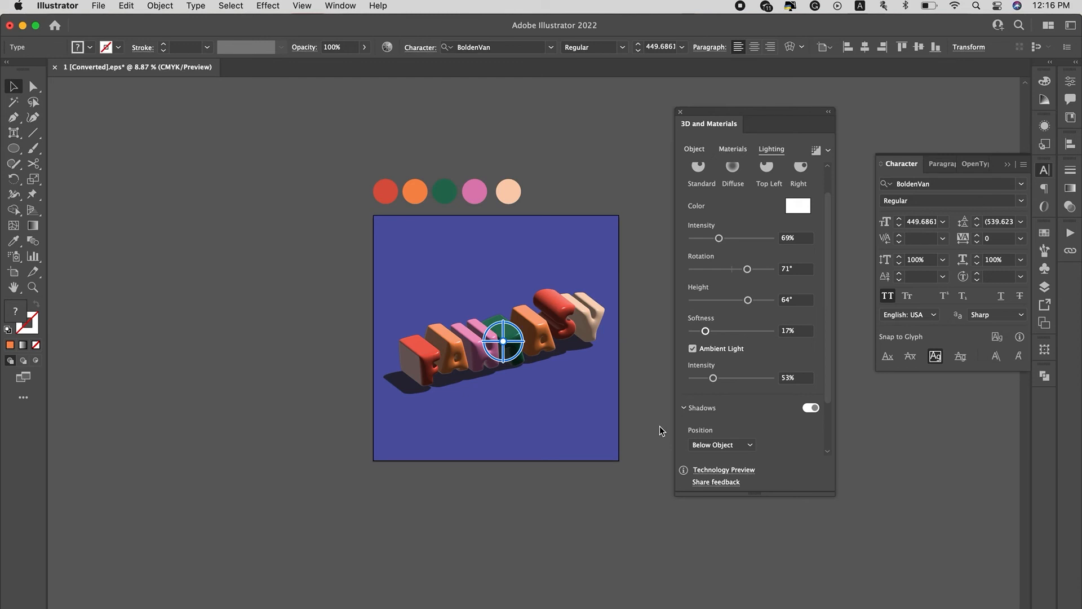
click(718, 238)
drag(718, 240, 711, 241)
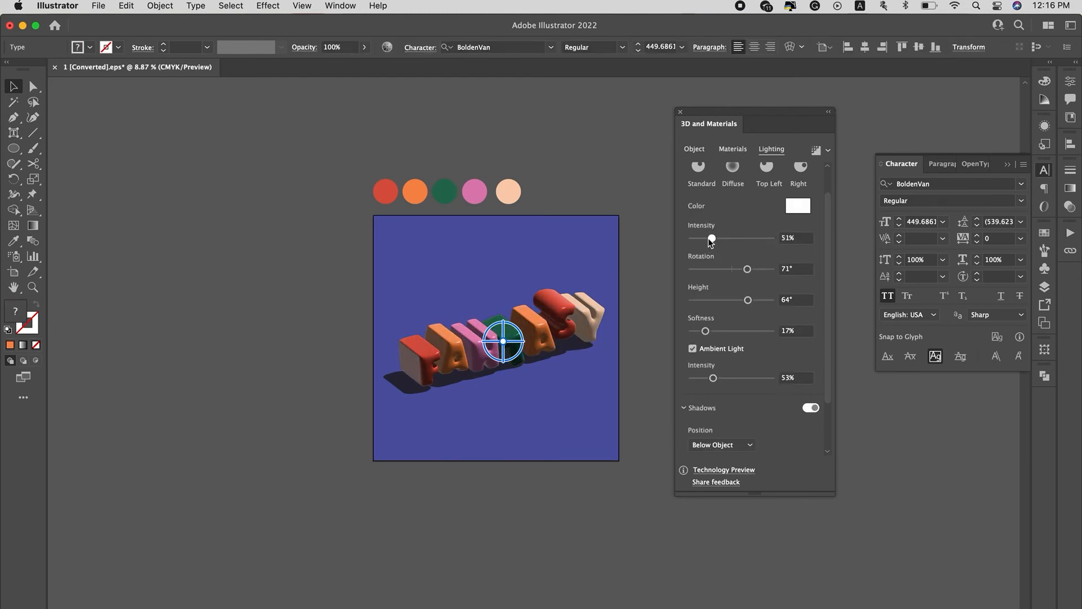
click(641, 294)
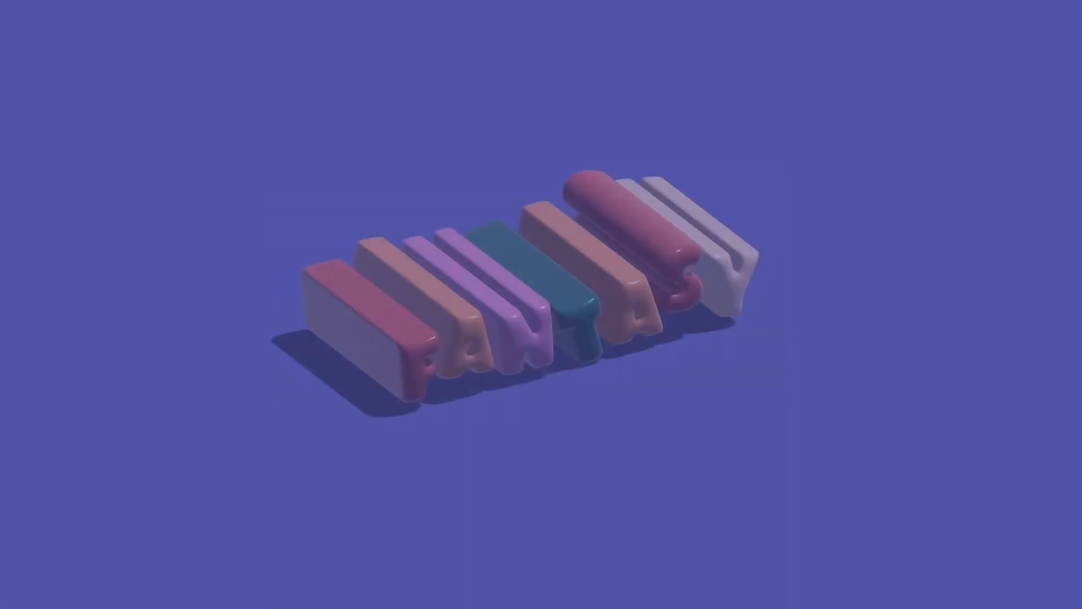